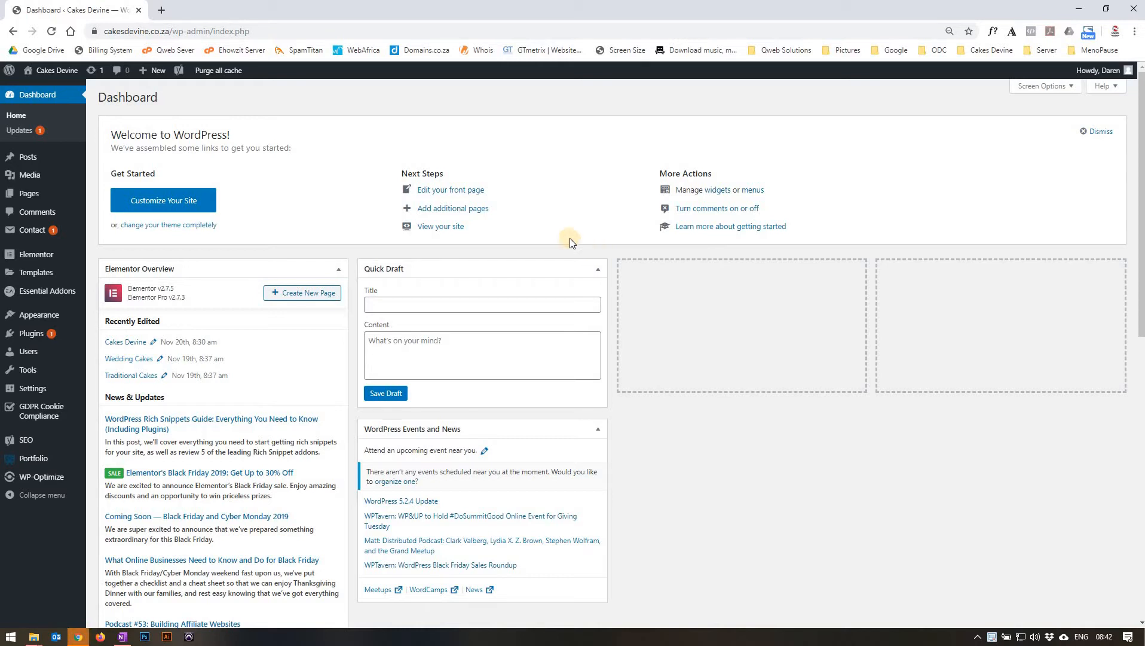
Open the Cakes Devine front page from the list of all pages for editing with Elementor.
mouse_move(54, 196)
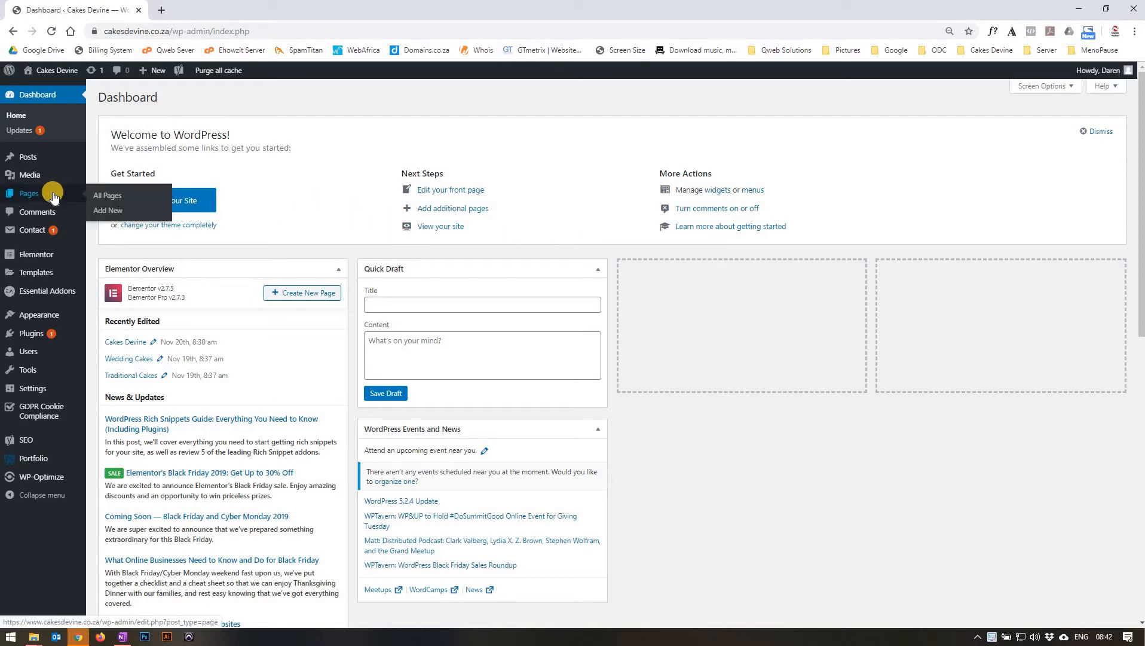
left_click(103, 202)
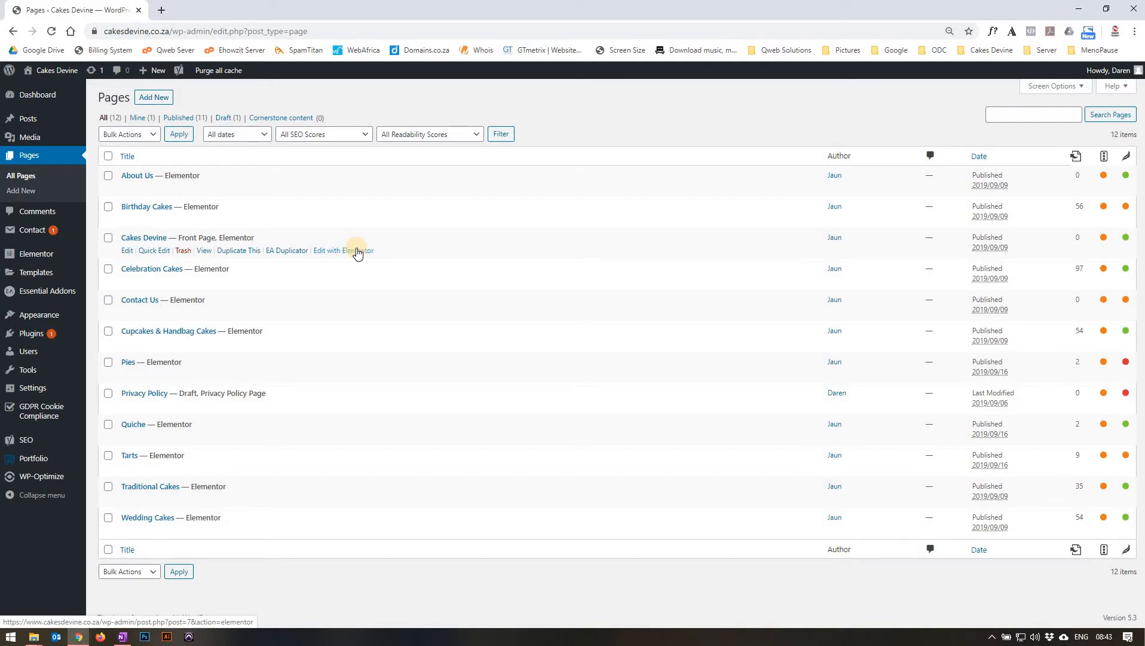
left_click(357, 251)
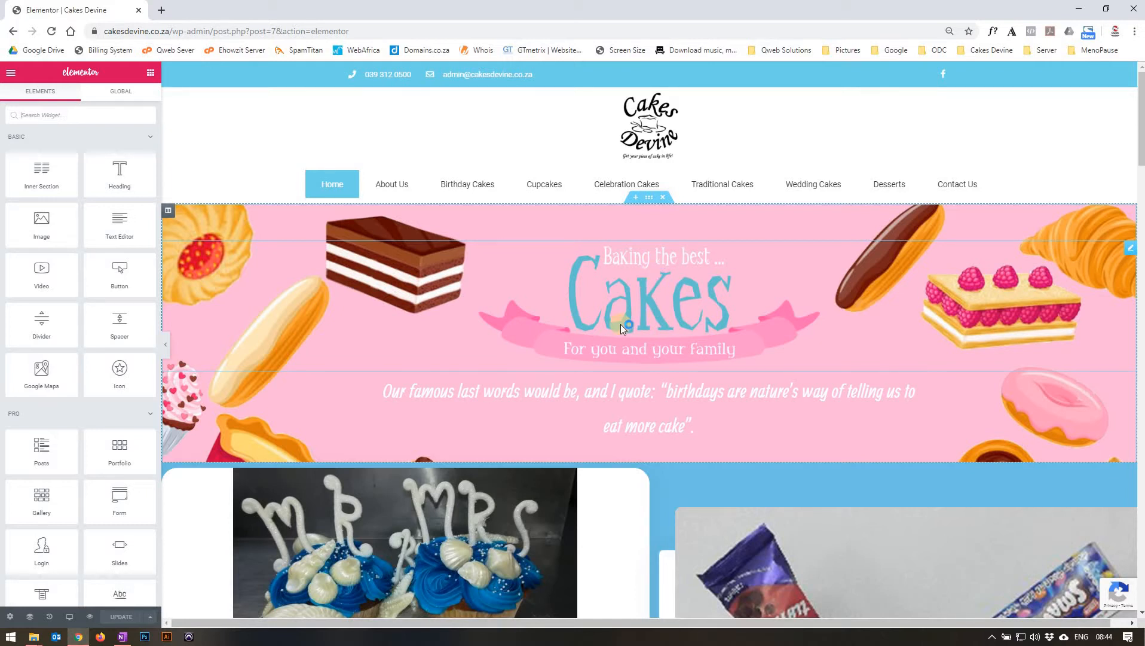
Examine the pink banner section's structure and its background, overlay, border, shape divider and typography settings.
left_click(652, 198)
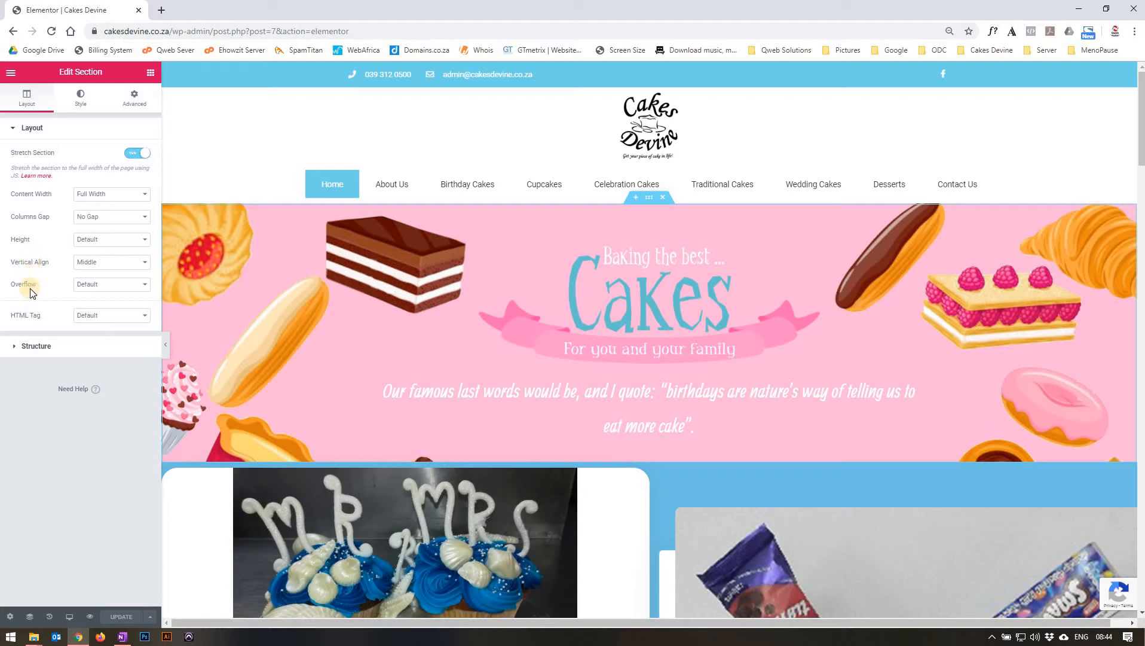
left_click(34, 347)
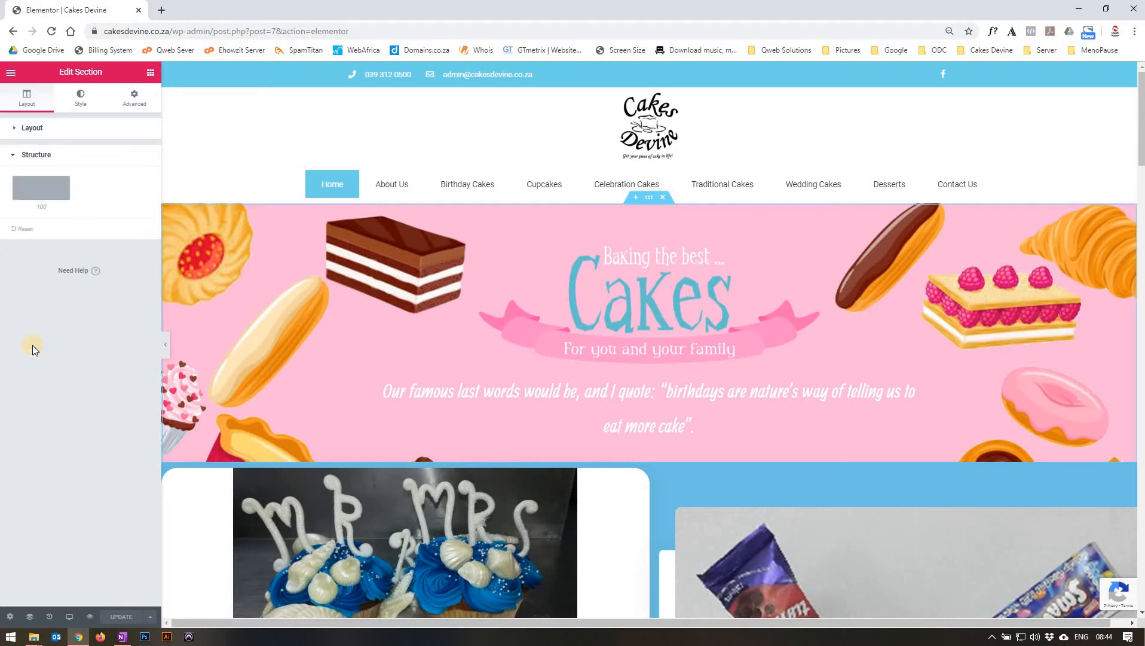
left_click(79, 99)
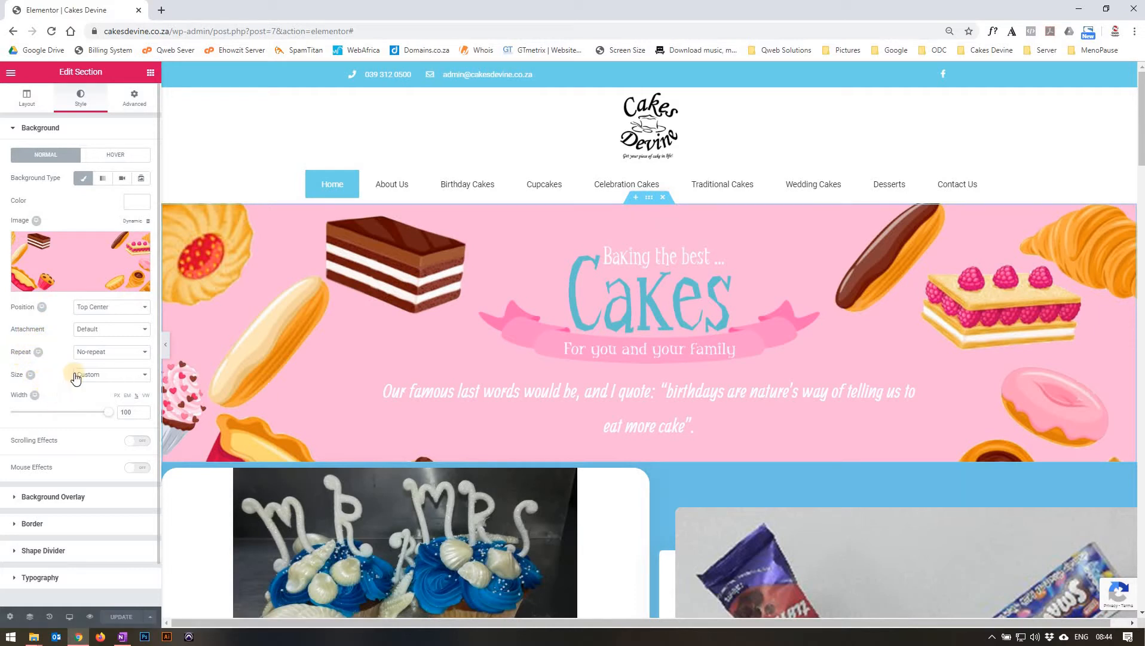
left_click(51, 497)
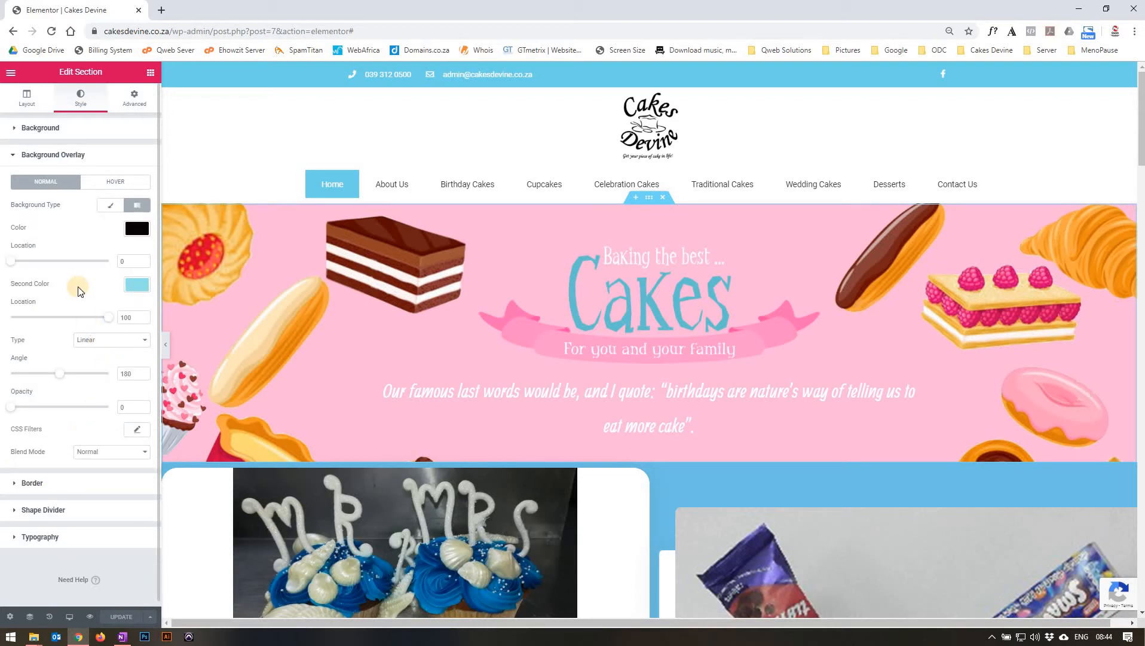
left_click(32, 483)
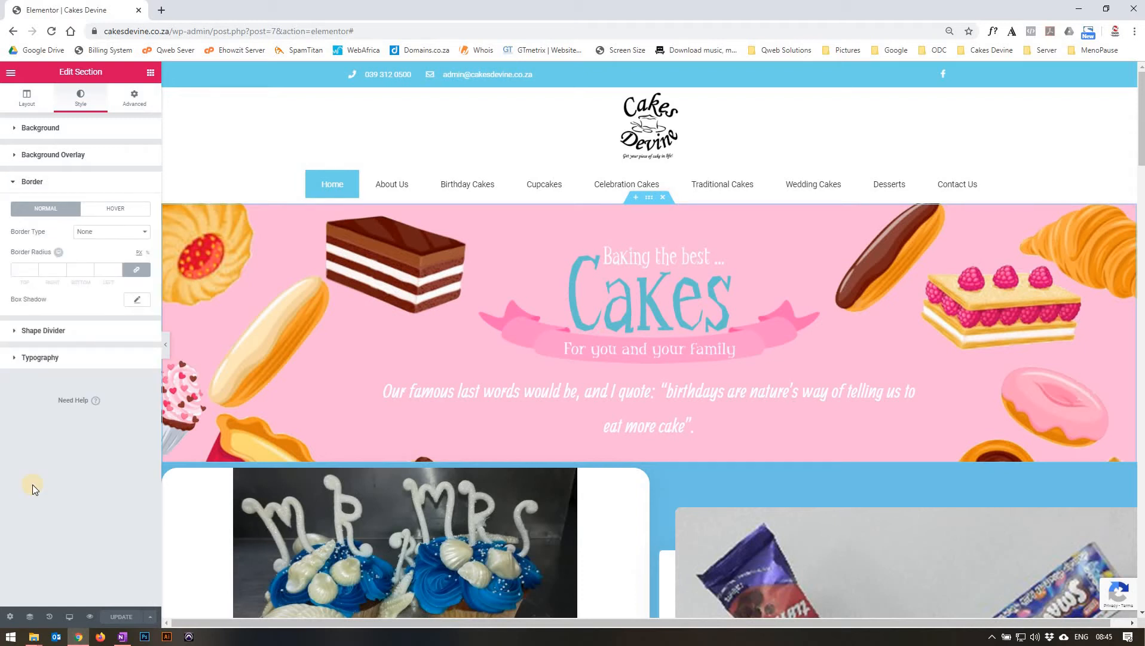
left_click(77, 332)
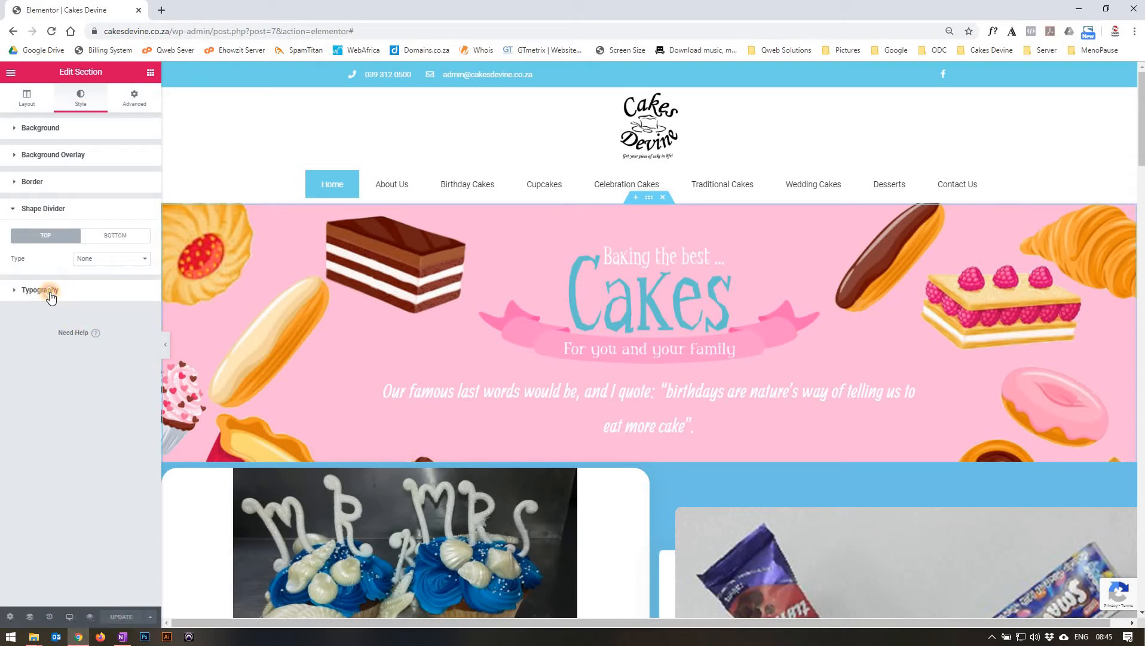
left_click(50, 293)
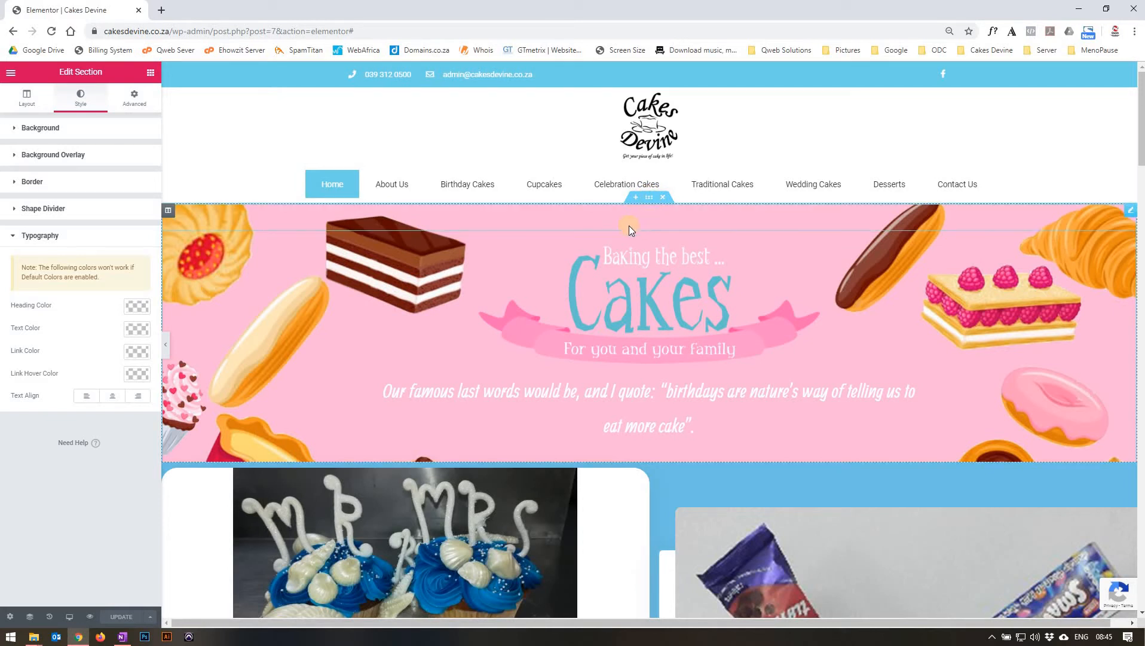
Examine the banner column's background overlay, margin and padding settings.
left_click(169, 213)
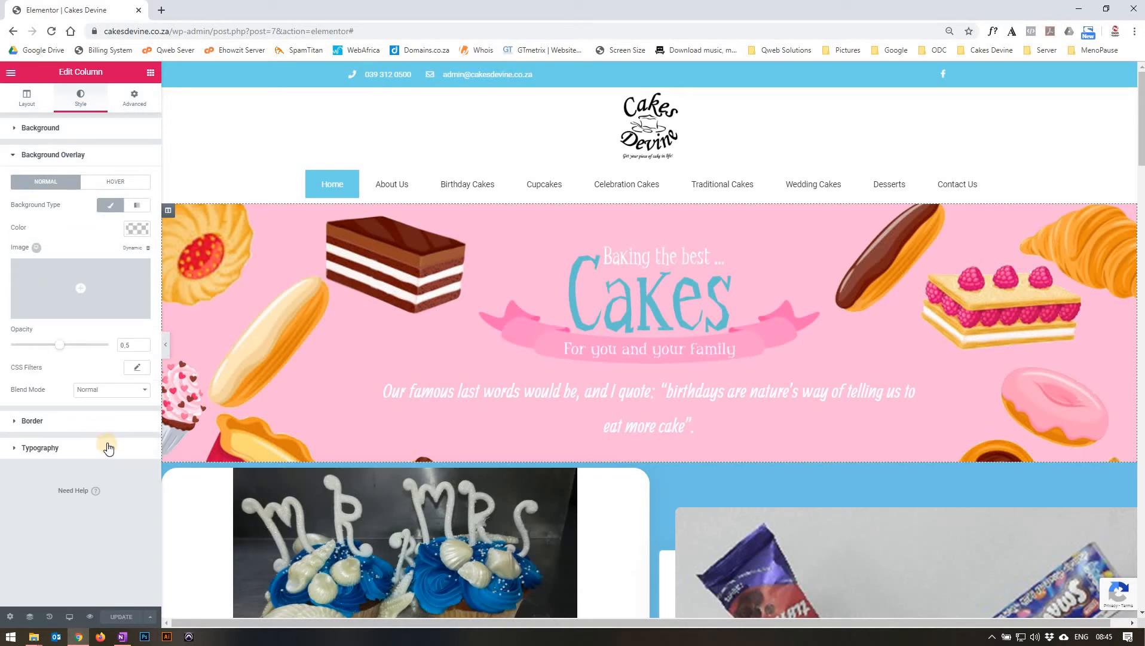
left_click(135, 99)
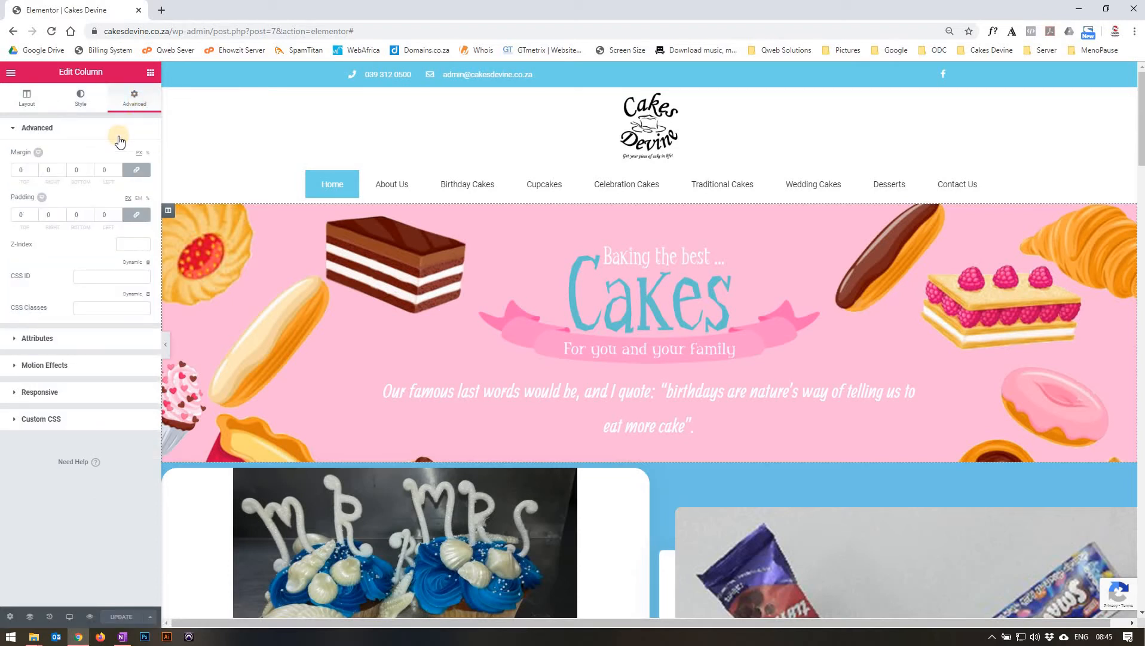
left_click(13, 214)
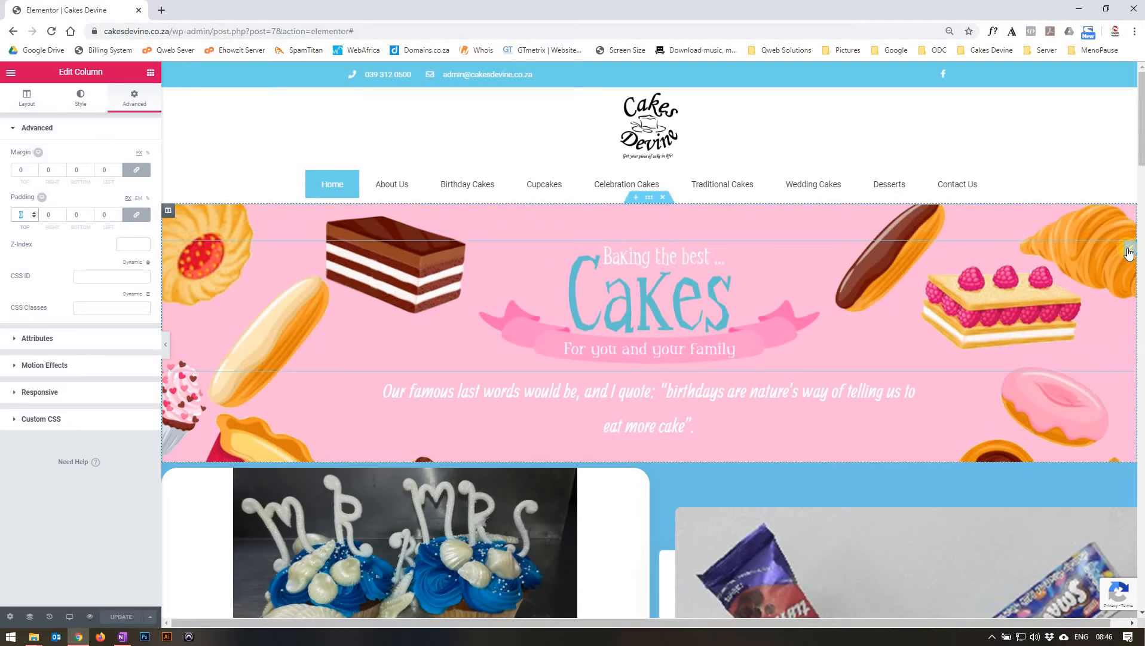
Examine the content and style settings of the "Baking the best Cakes" image in the banner.
left_click(1129, 251)
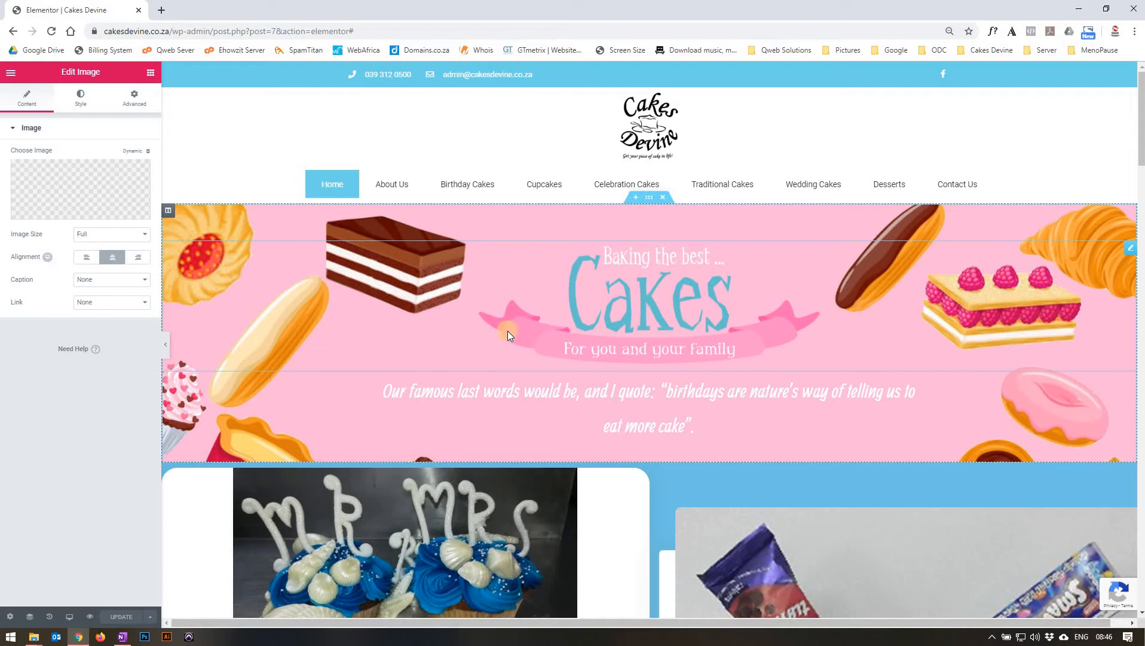
mouse_move(97, 182)
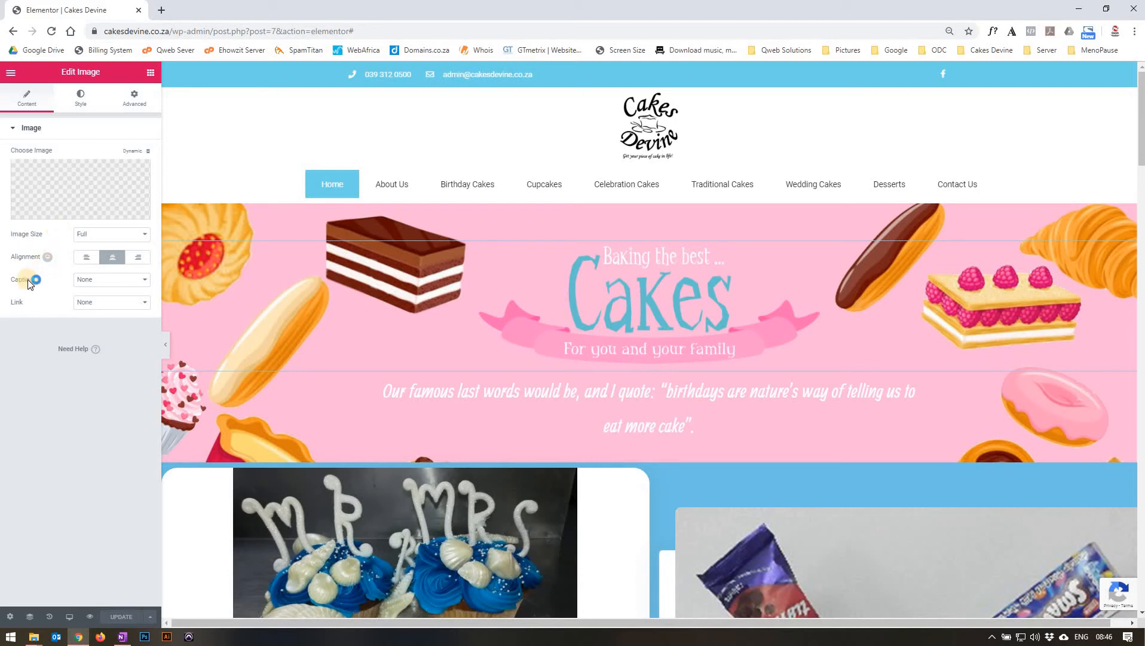
left_click(94, 100)
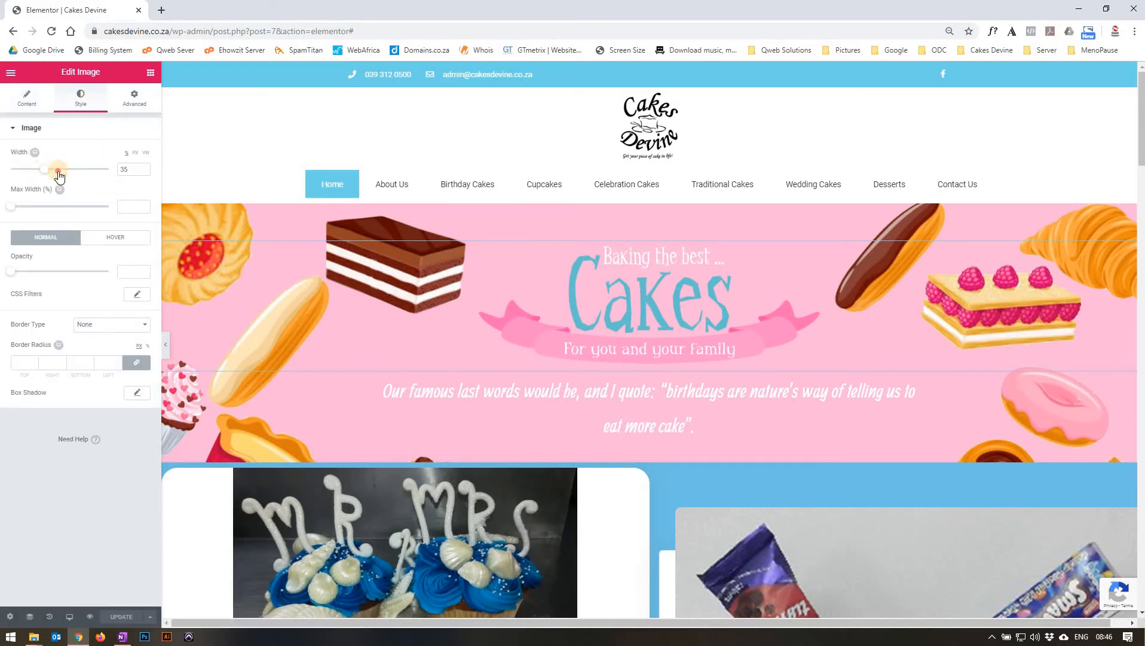
Try a width of 33% for the banner's Cakes image, restore it to 35%, and view its advanced settings.
mouse_move(58, 174)
left_mouse_down()
mouse_move(76, 179)
mouse_move(43, 174)
left_mouse_up()
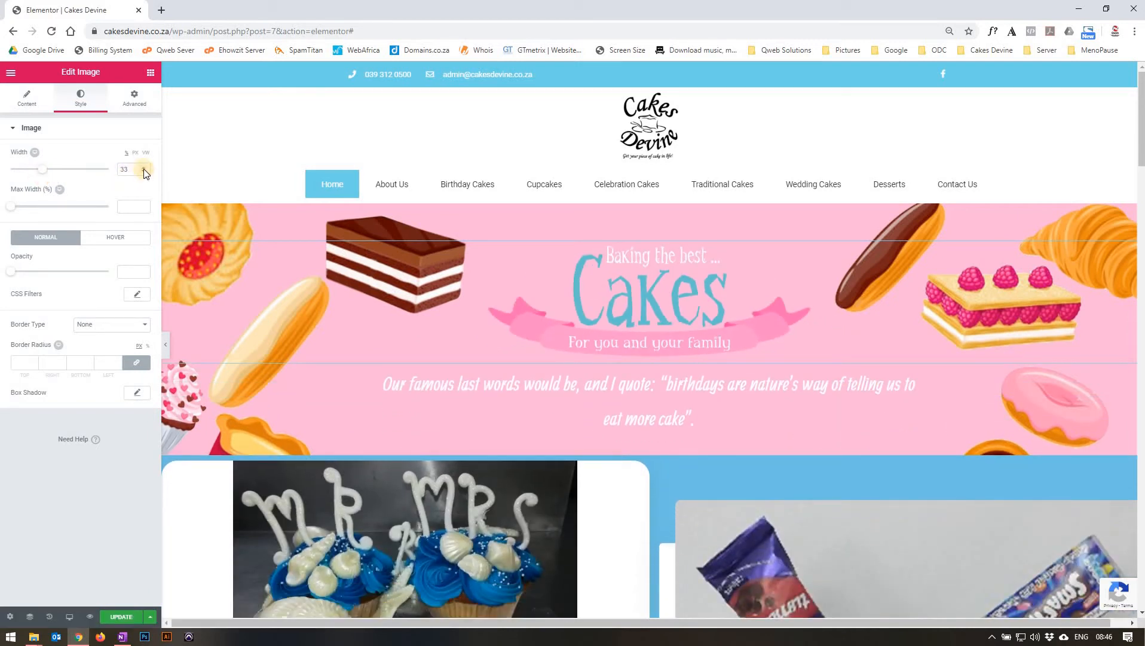
left_click(143, 167)
left_click(143, 167)
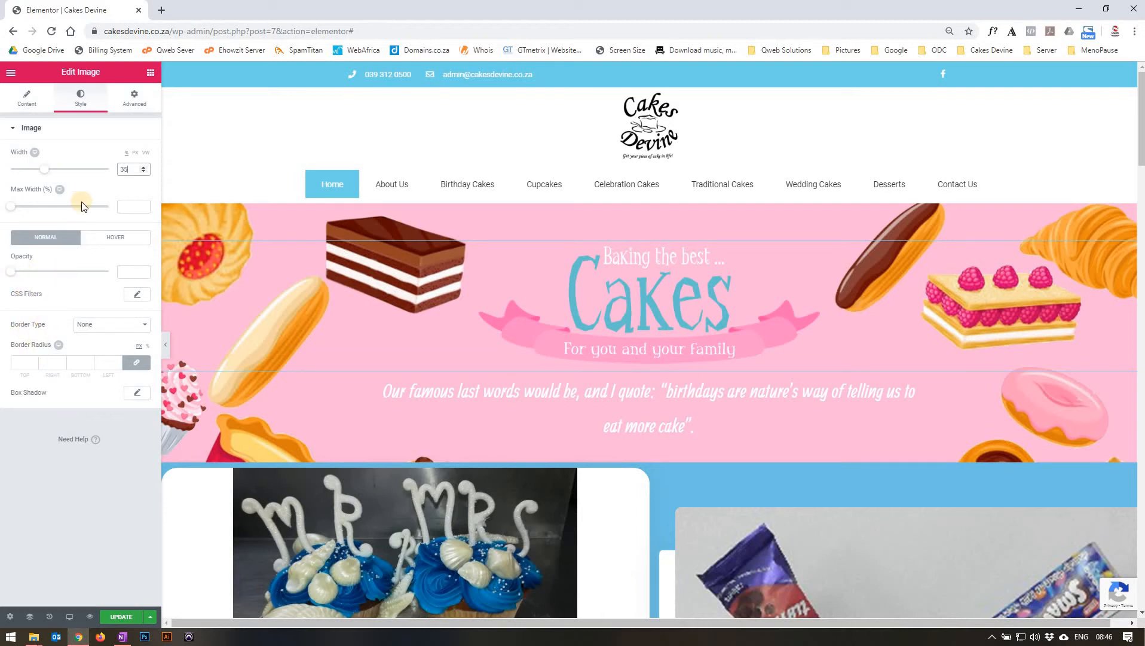
left_click(141, 105)
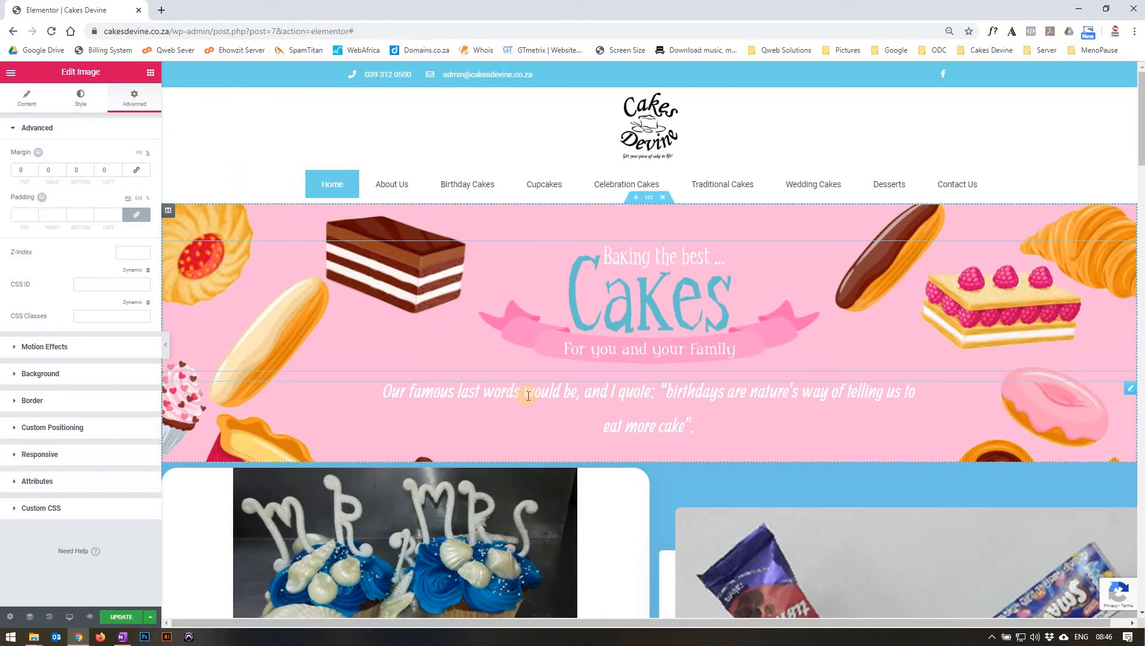
Examine the content, style and advanced spacing settings of the banner's "Our famous last words" text.
left_click(629, 384)
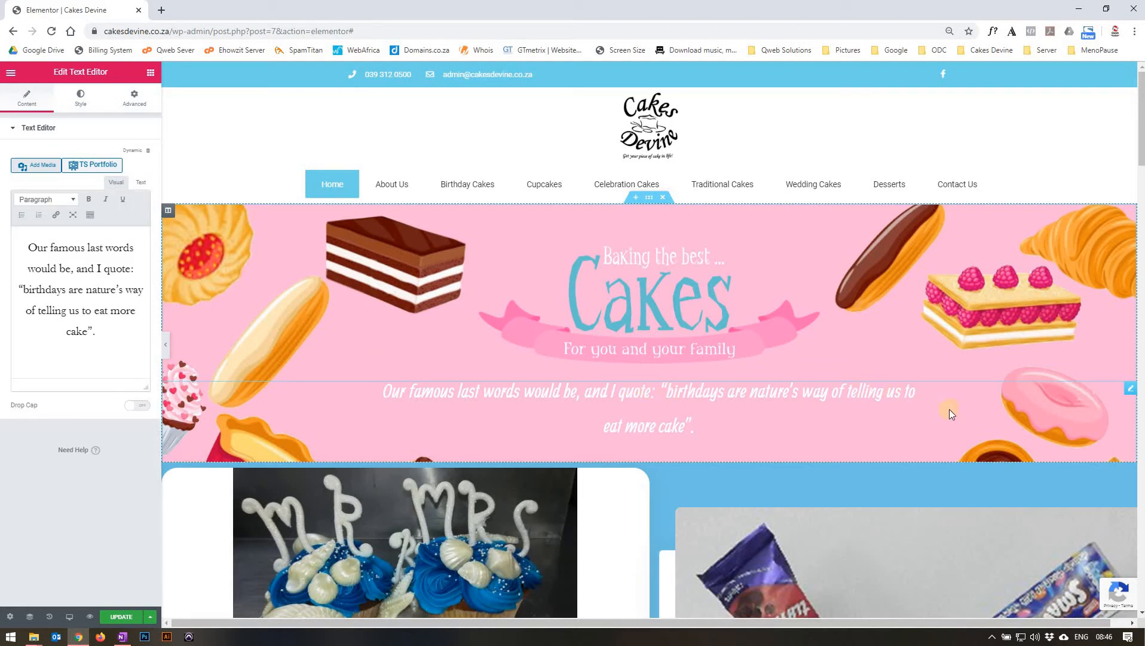
left_click(862, 393)
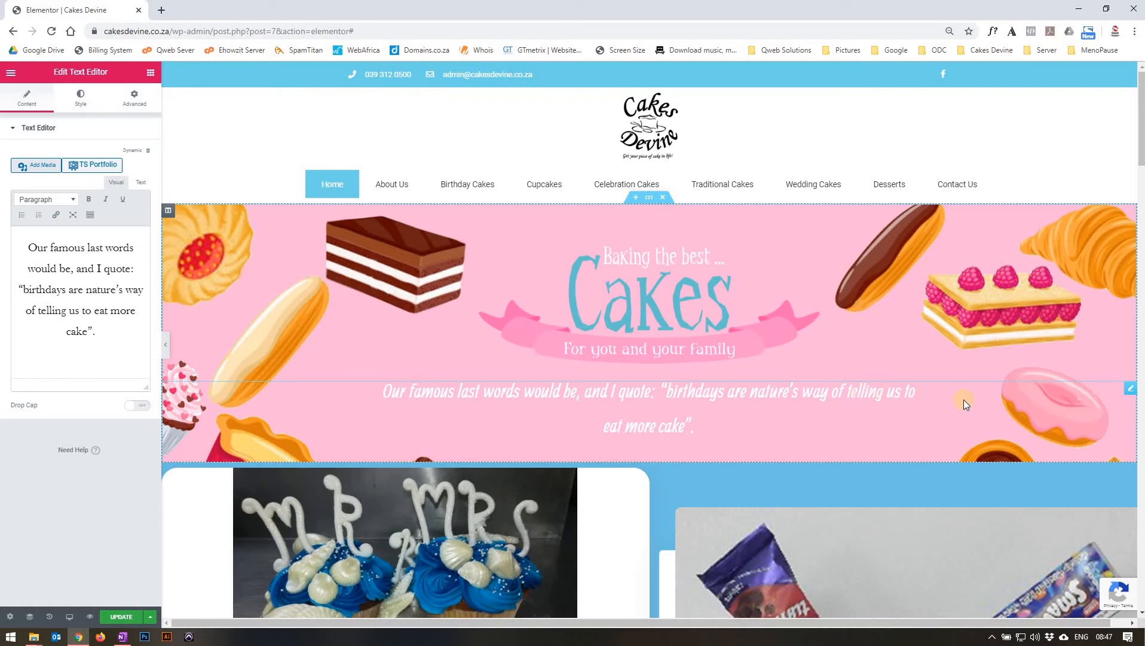
left_click(1129, 388)
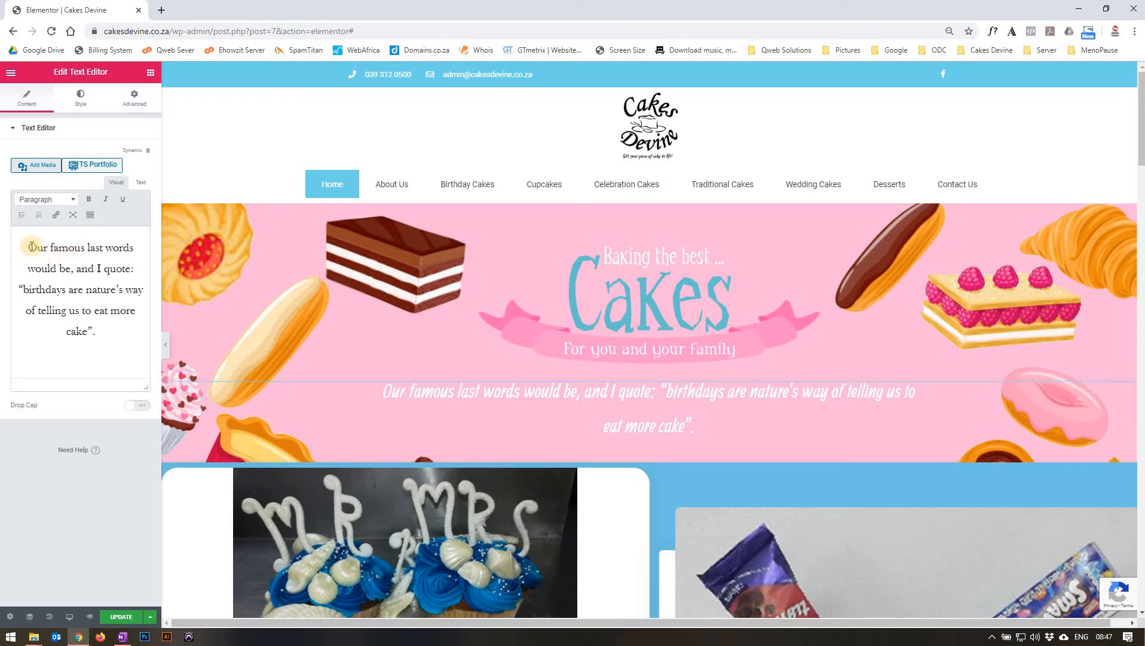
left_click_drag(27, 248, 57, 269)
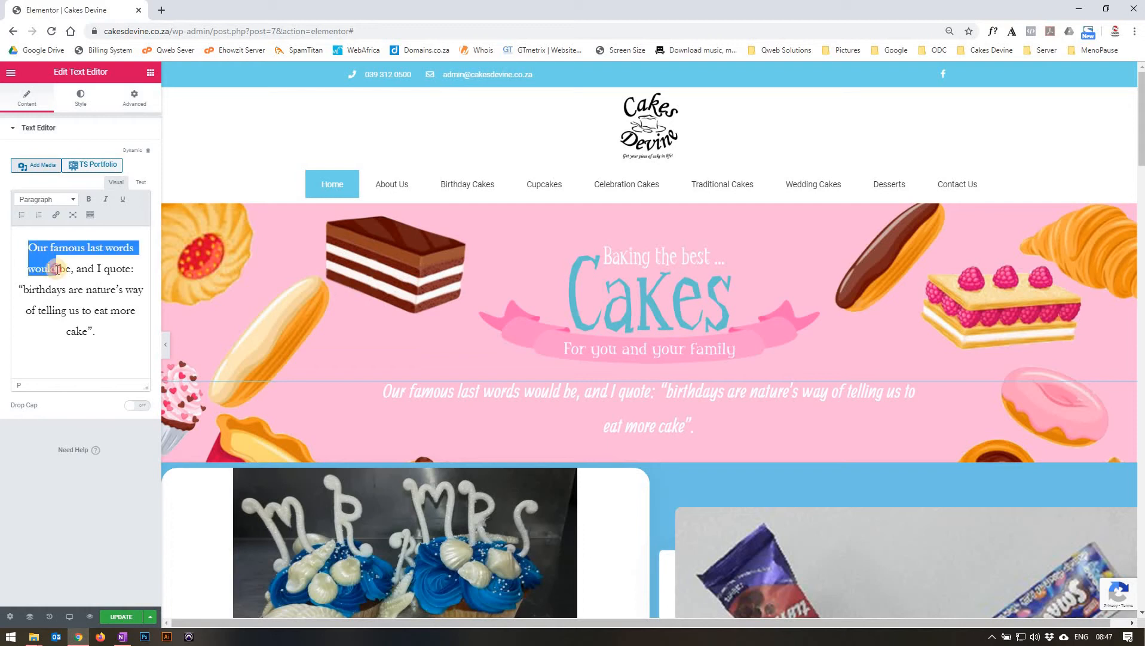
left_click(81, 100)
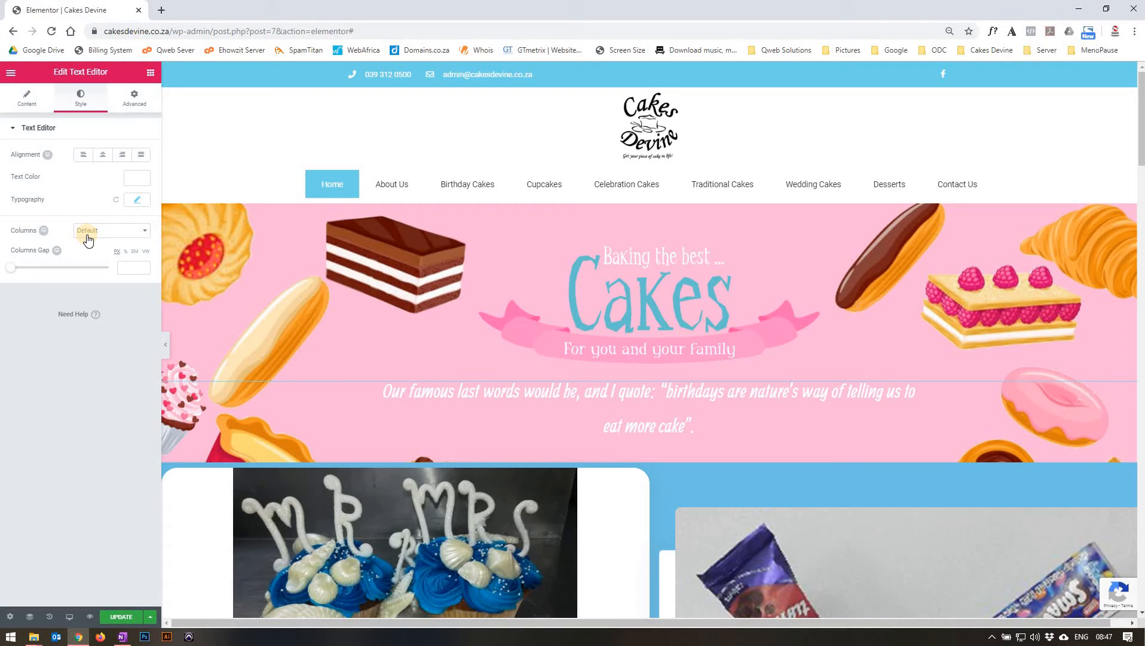
left_click(137, 102)
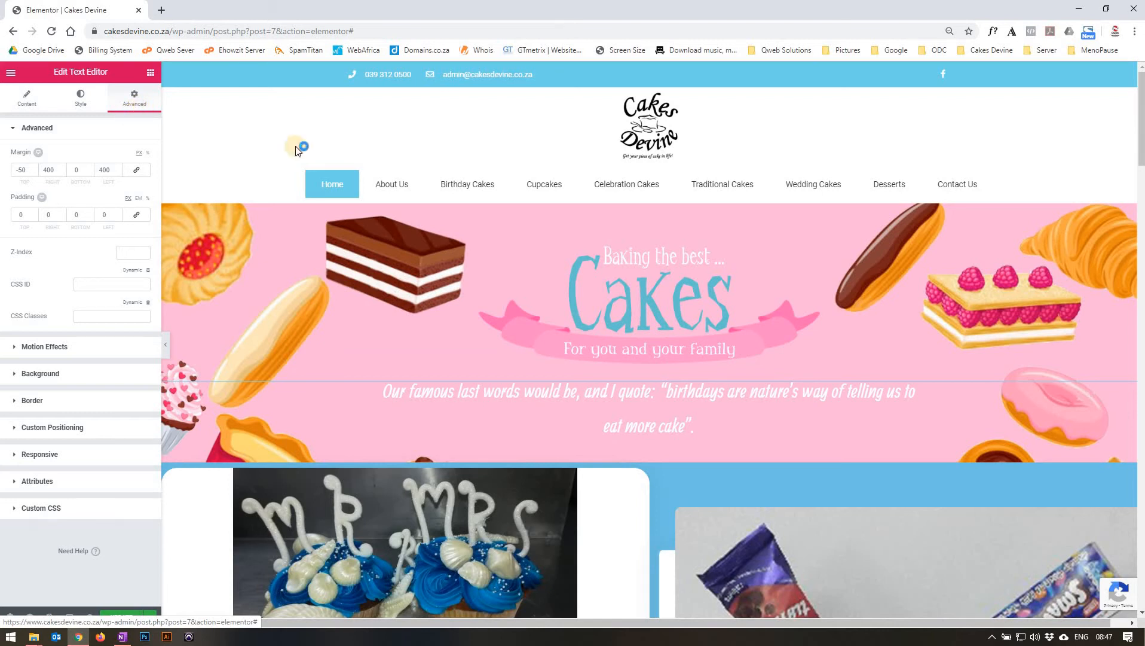
Open the layout settings of the two-column section below the banner.
scroll(177, 294, "down", 1)
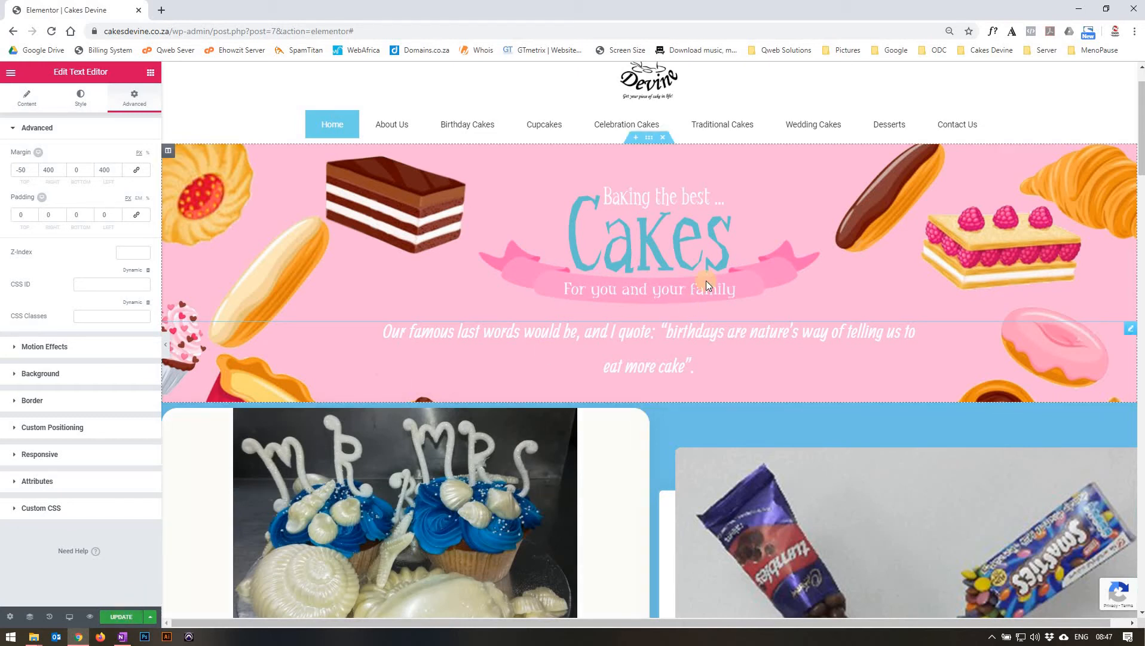
scroll(666, 198, "down", 3)
scroll(672, 157, "down", 2)
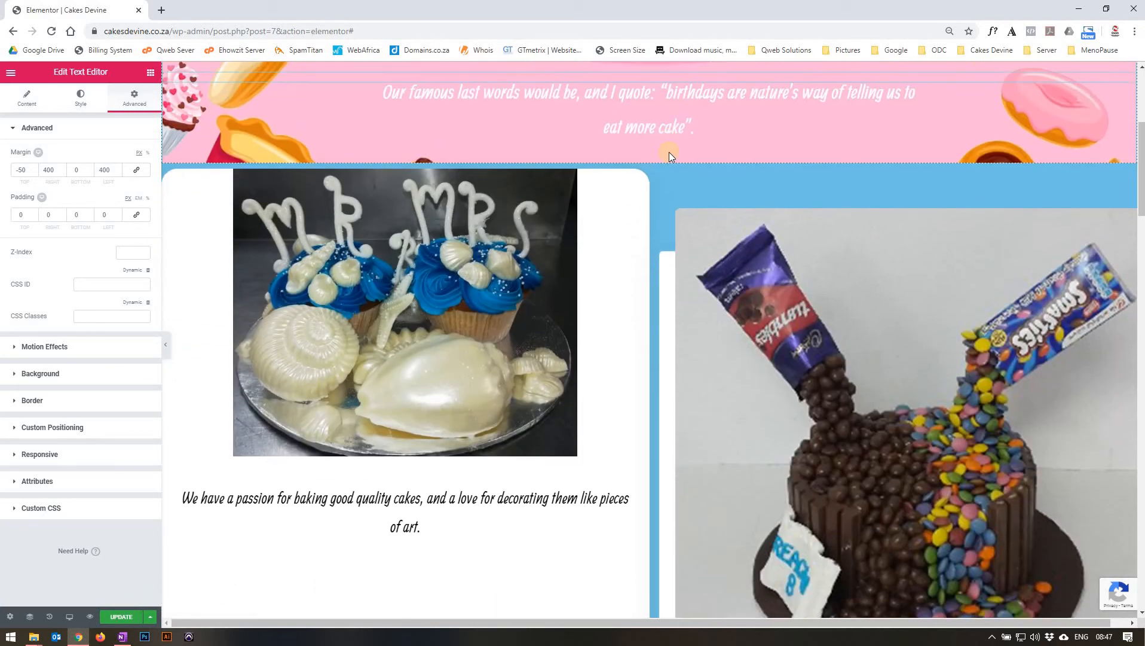
scroll(669, 152, "down", 2)
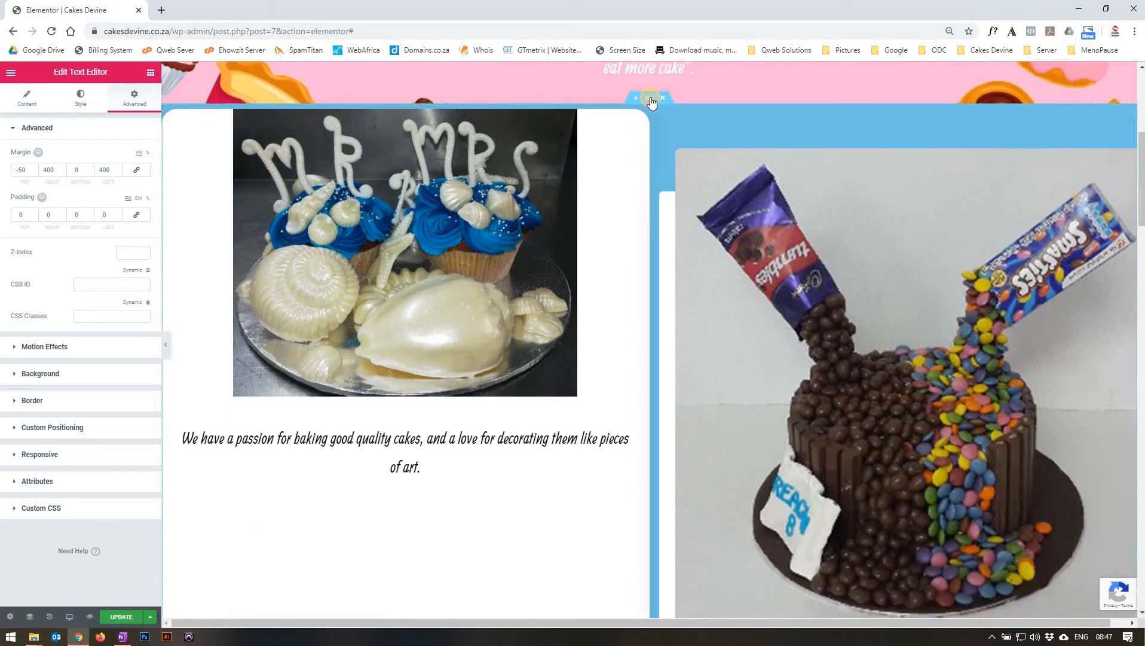
left_click(650, 98)
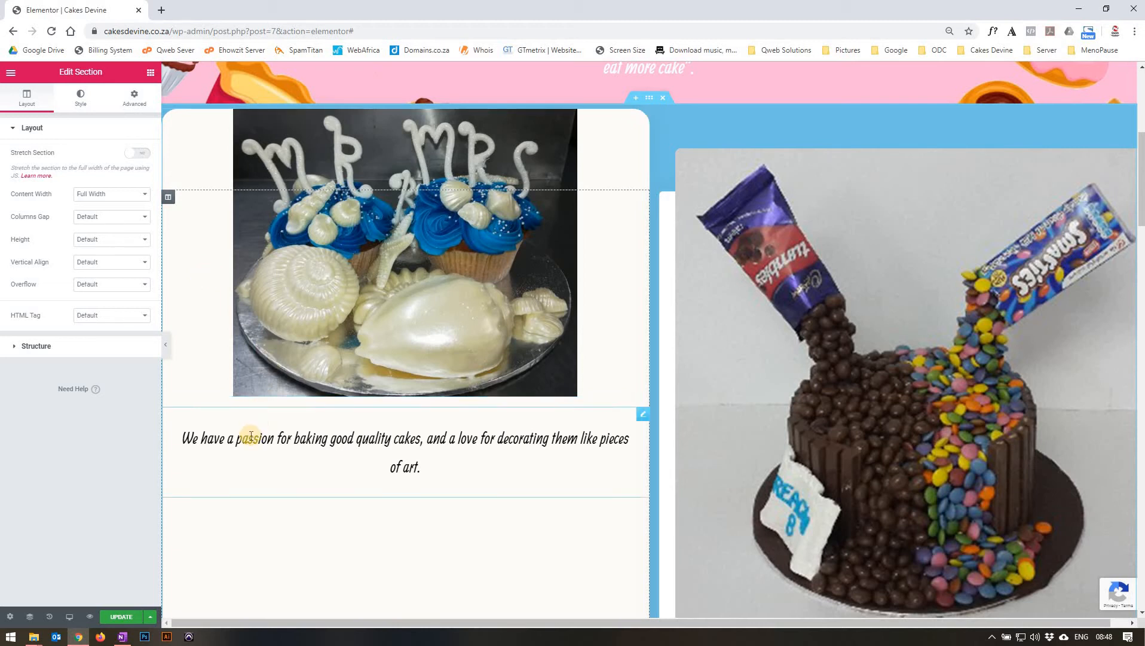
Examine the content and advanced settings of the Mr and Mrs cupcakes image.
scroll(884, 307, "down", 2)
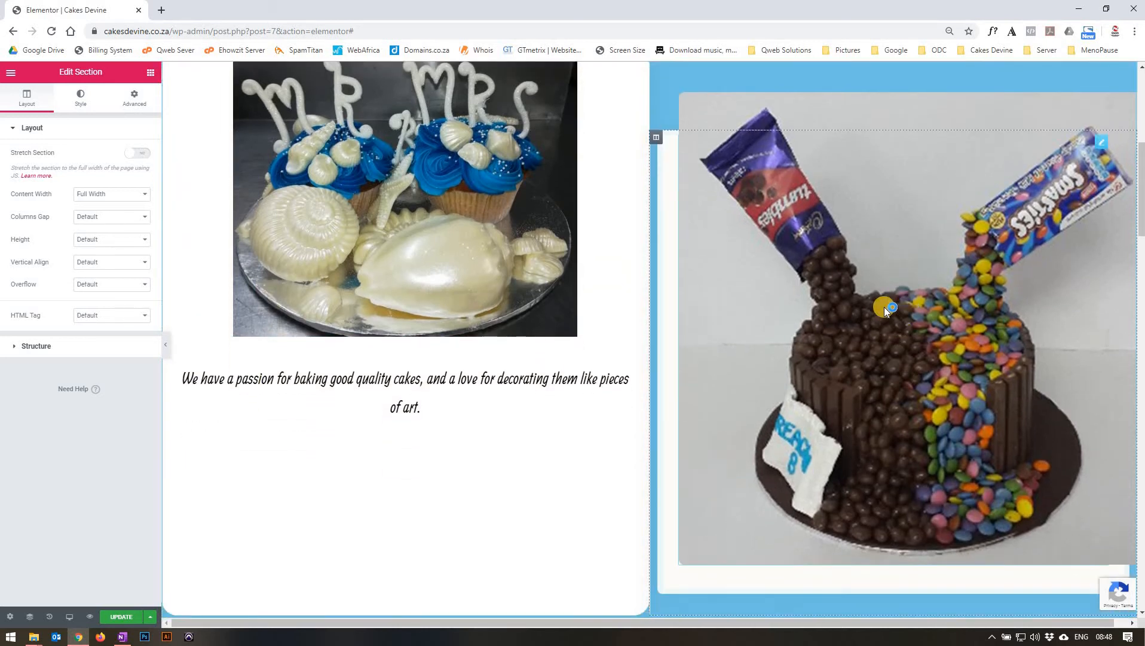
scroll(880, 299, "up", 1)
scroll(880, 298, "up", 2)
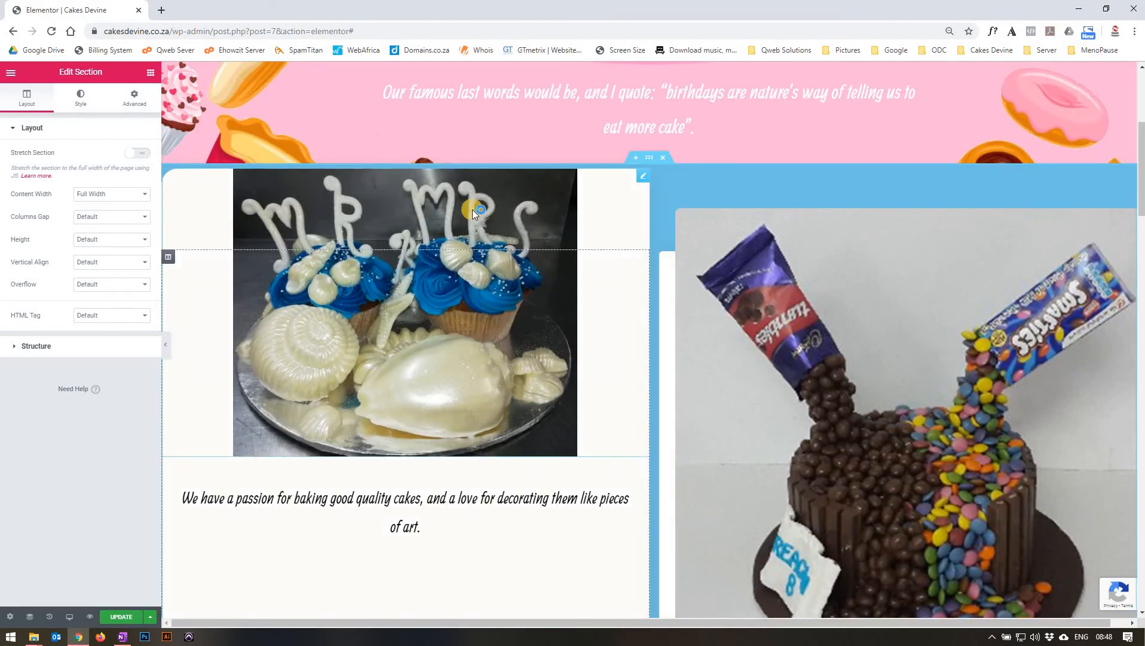
left_click(643, 177)
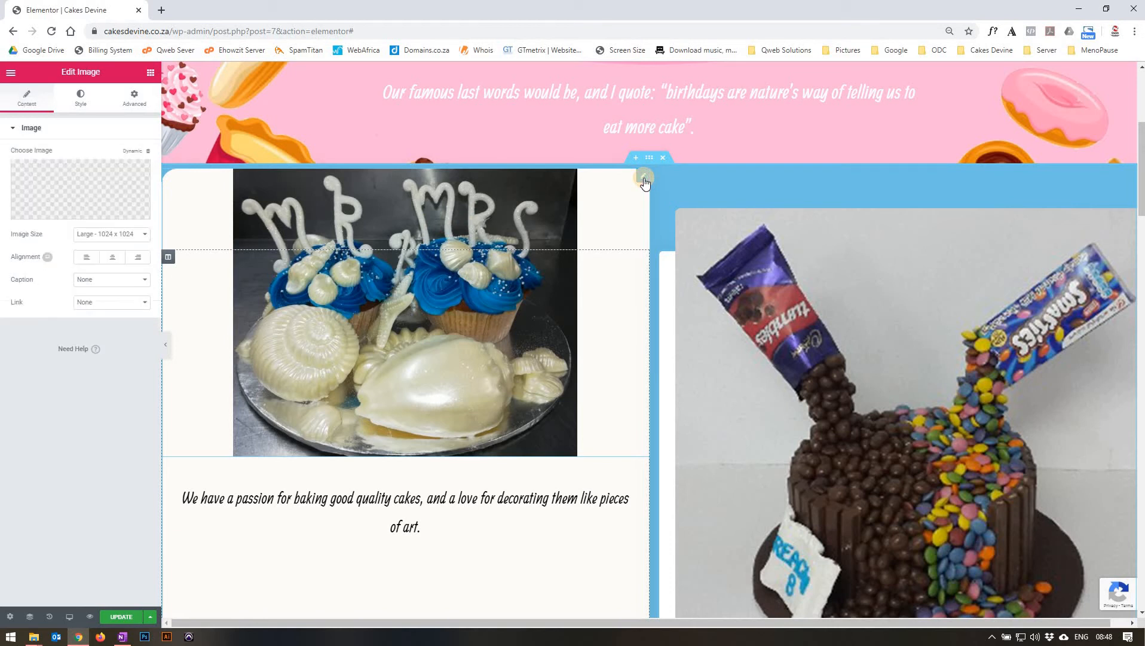
left_click(133, 98)
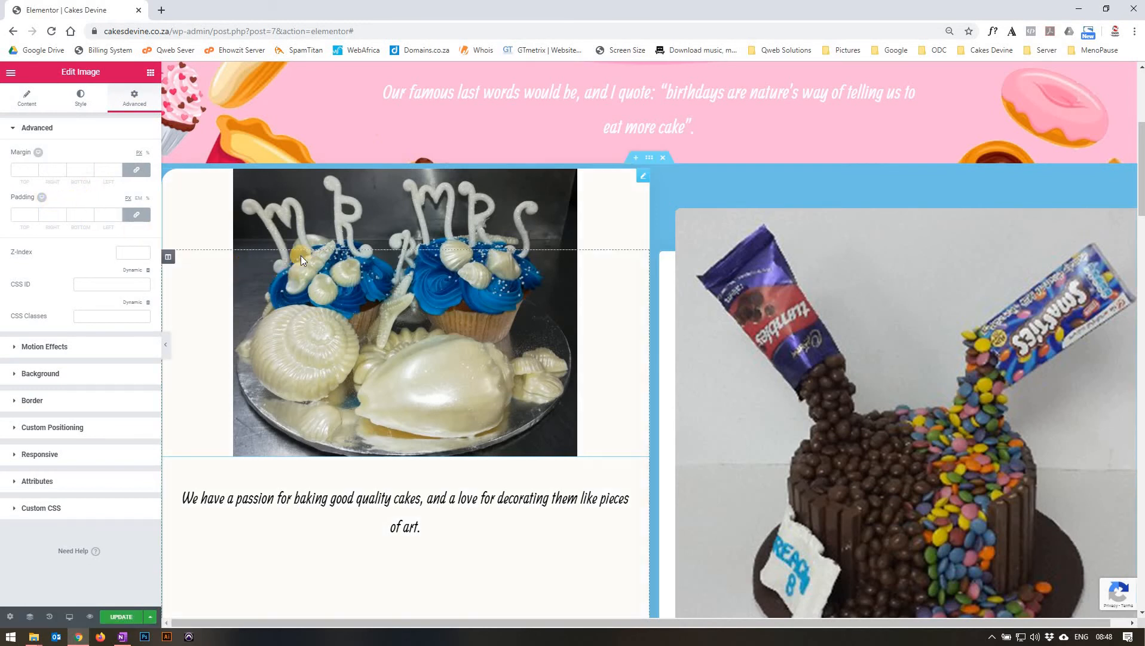
Open the advanced margin and padding settings of the chocolate and Smarties cake image.
scroll(850, 301, "down", 2)
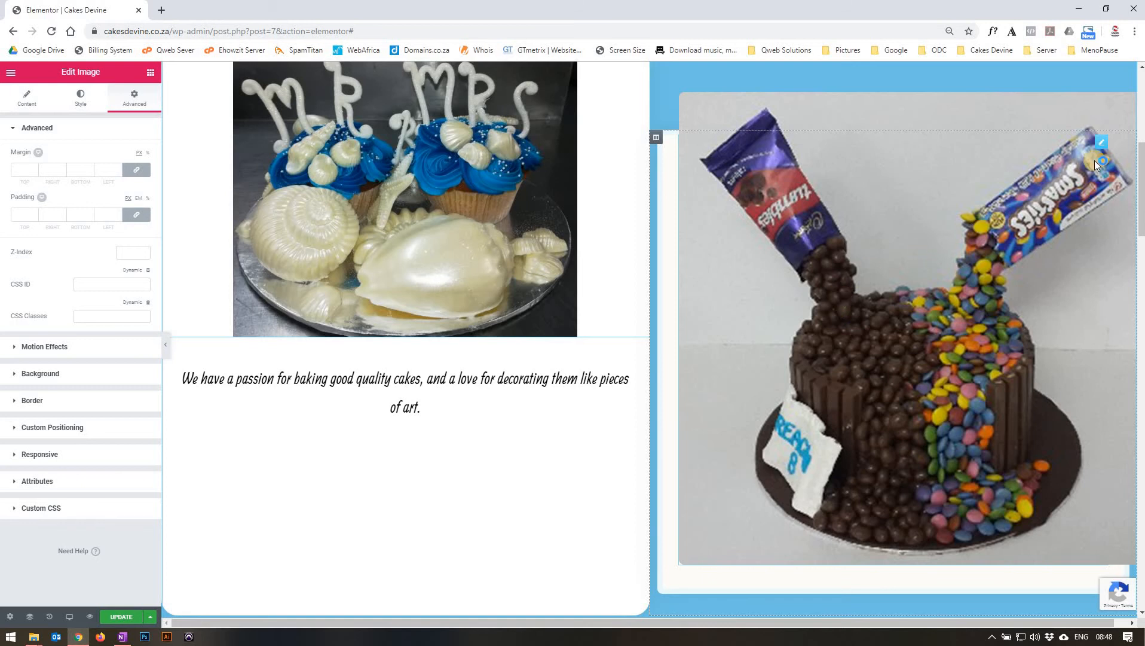
left_click(1104, 142)
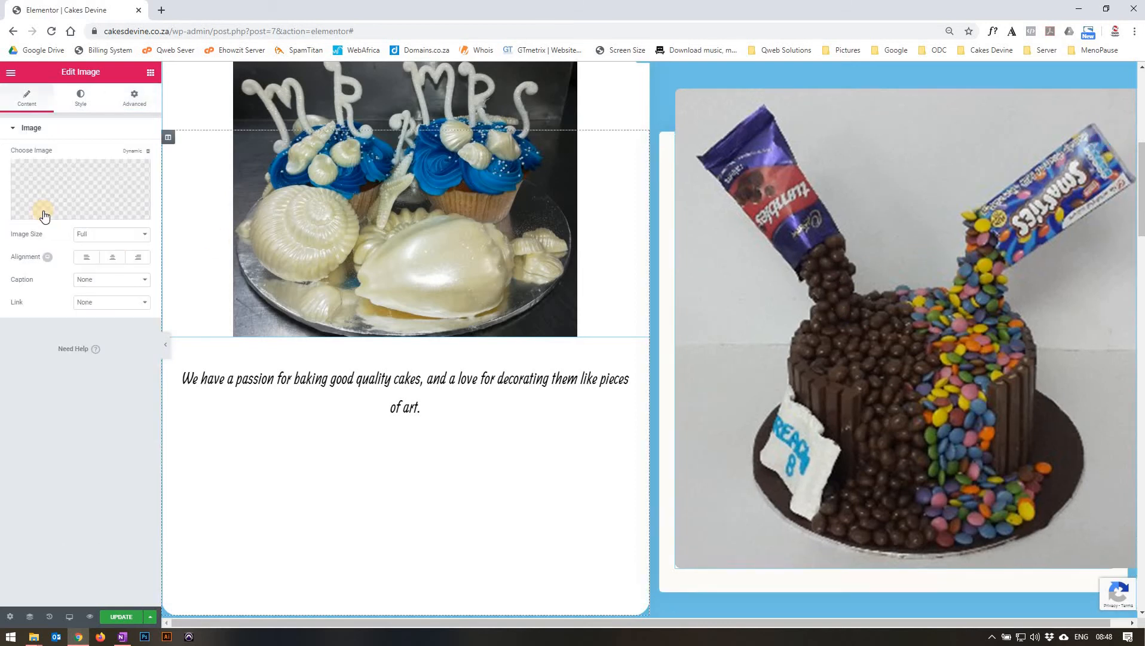
left_click(128, 105)
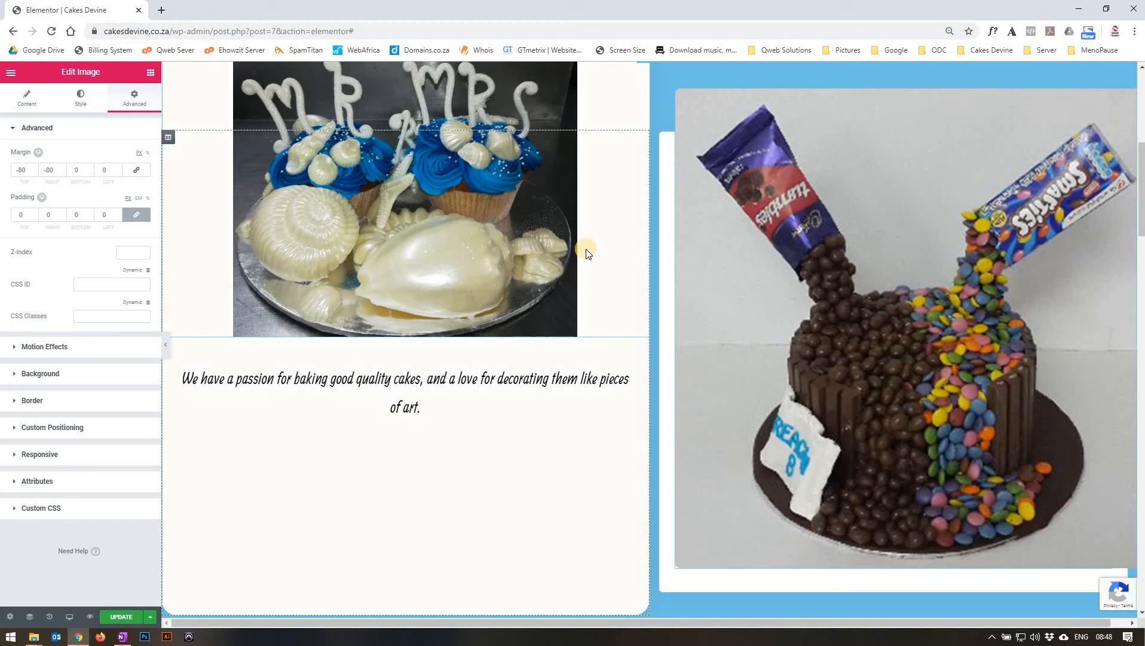
Examine the content settings of the "We have been baking up a storm" text and the Baked with Love image.
scroll(589, 246, "down", 1)
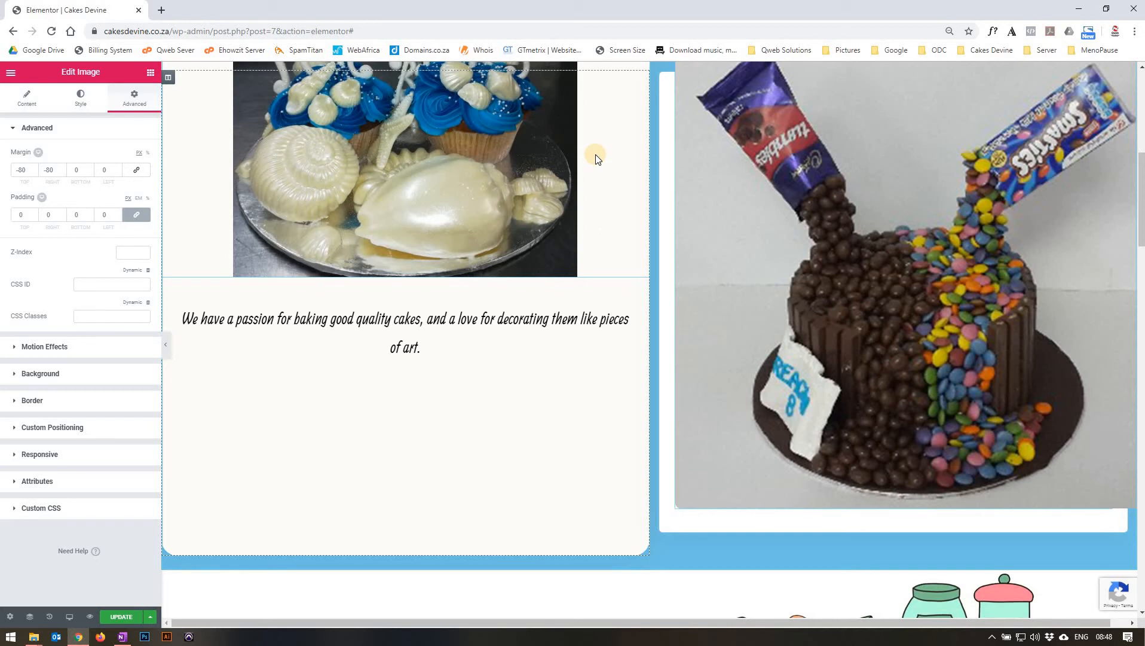
scroll(590, 159, "down", 6)
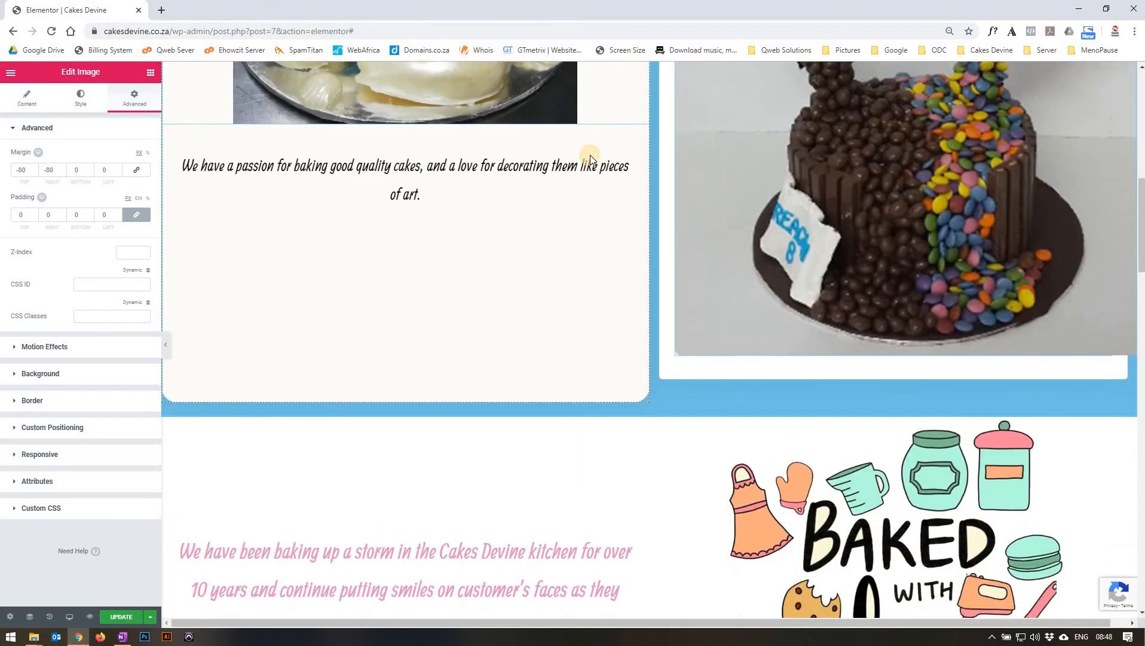
scroll(591, 159, "down", 2)
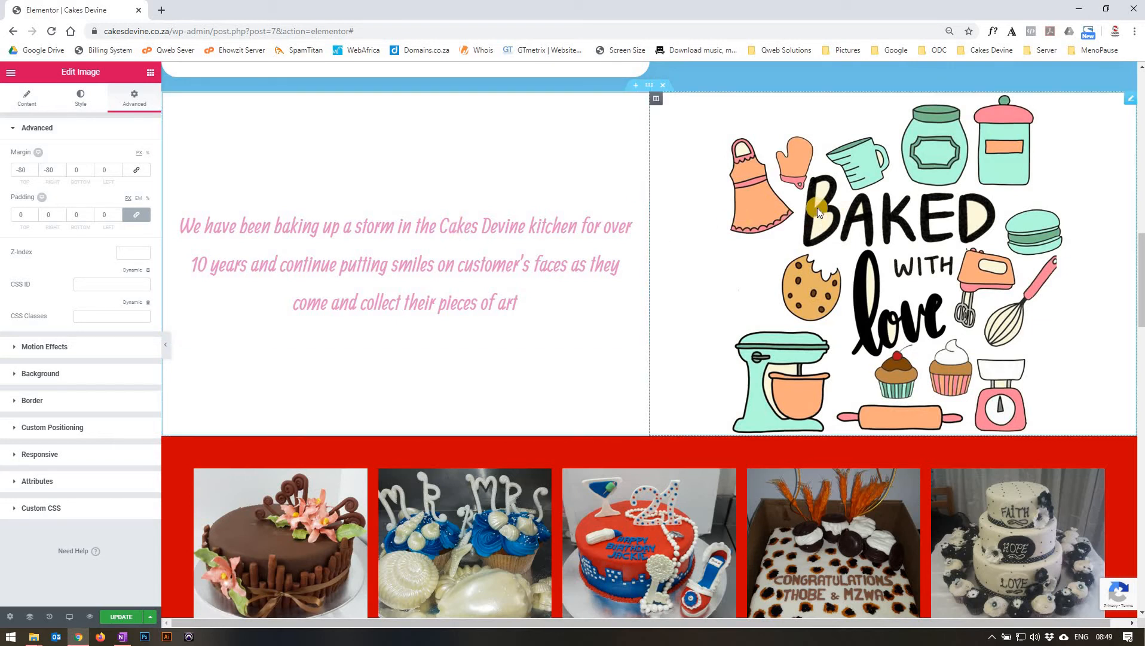
left_click(536, 251)
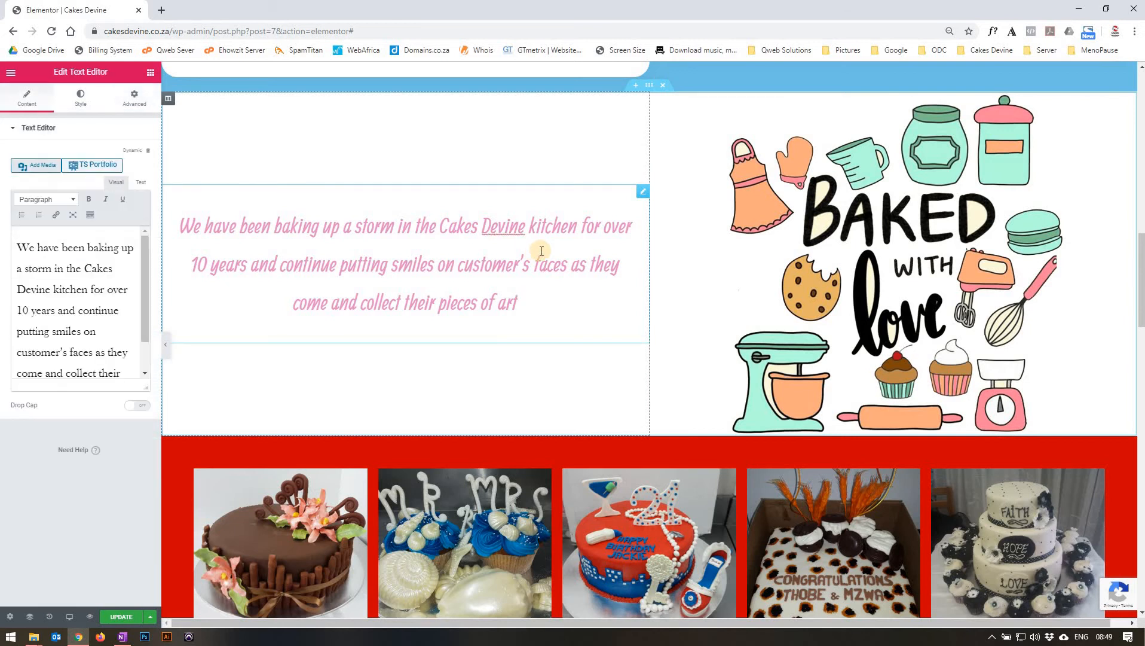
left_click(640, 197)
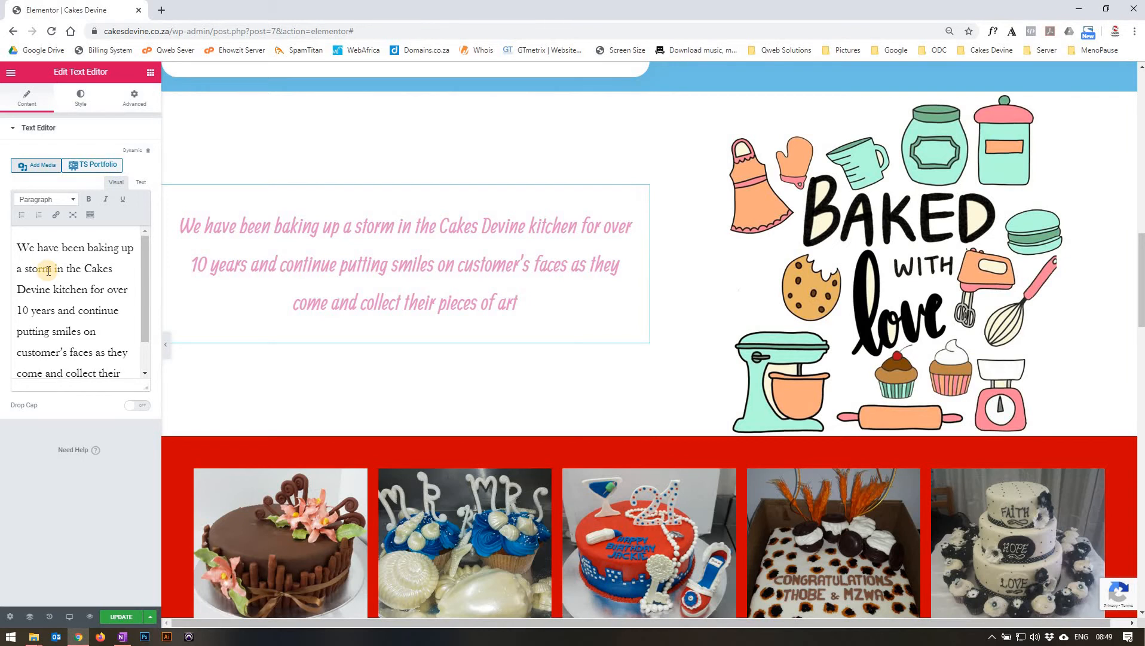
left_click(1018, 228)
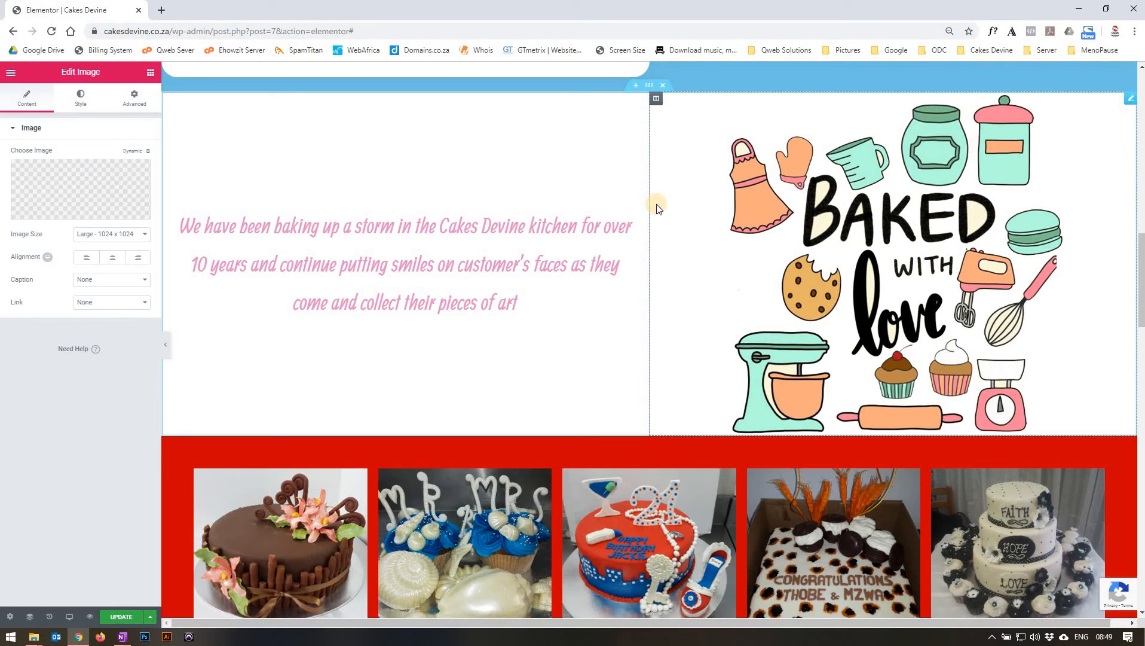
mouse_move(95, 195)
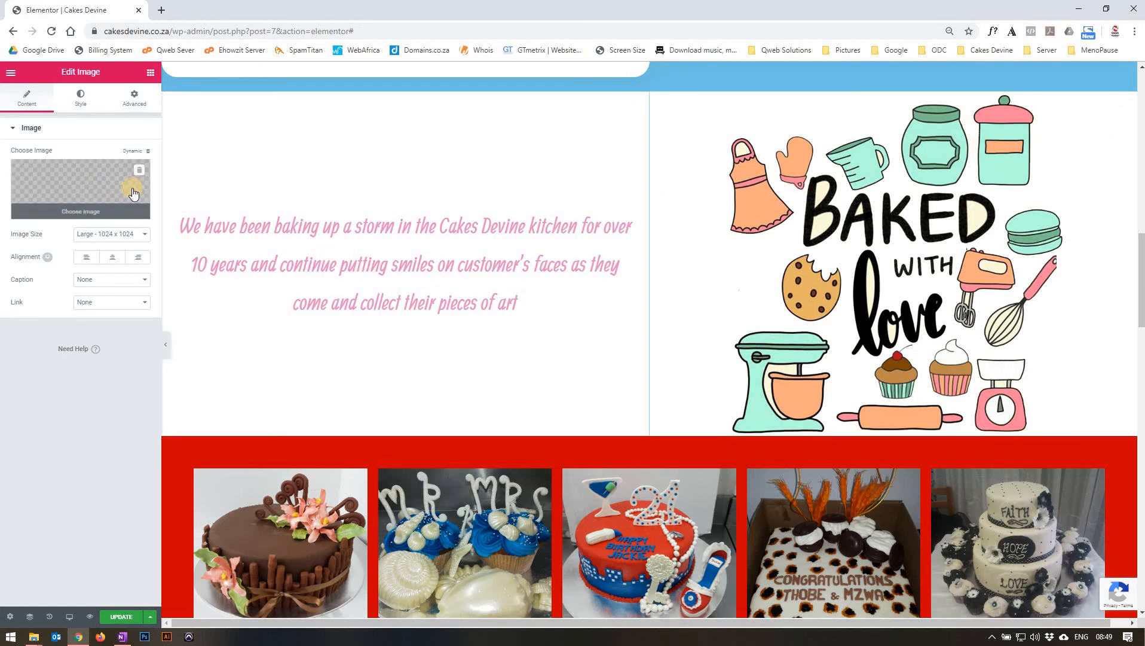
Examine the custom URL link of the Birthday Cakes image in the red category section.
scroll(619, 213, "down", 3)
scroll(623, 217, "down", 1)
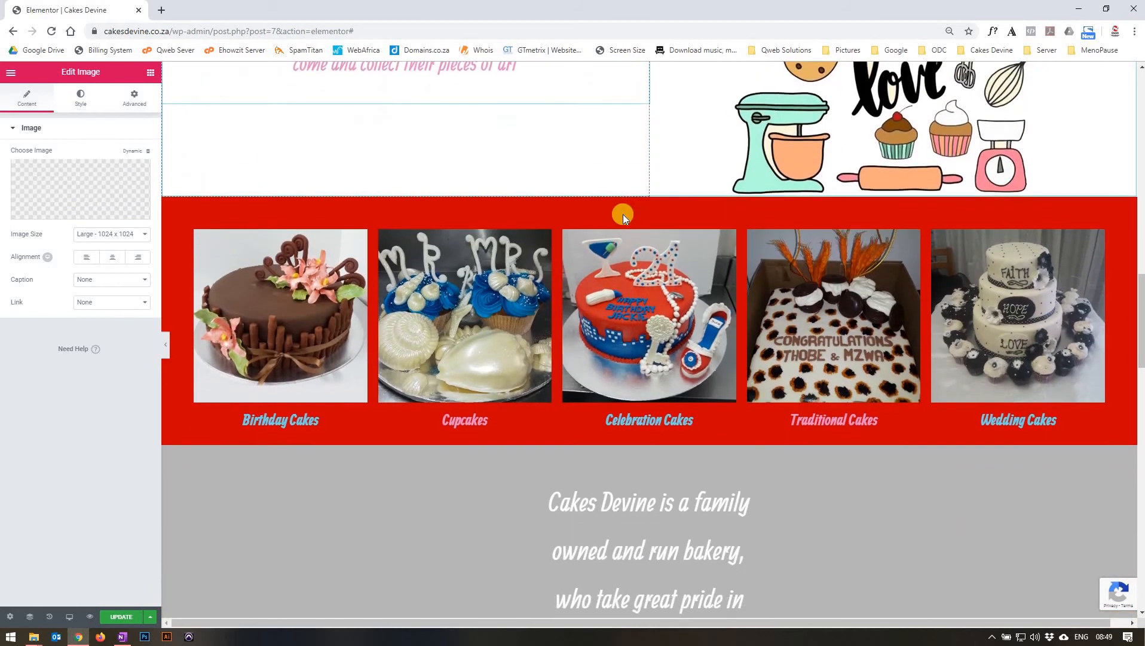
left_click(657, 227)
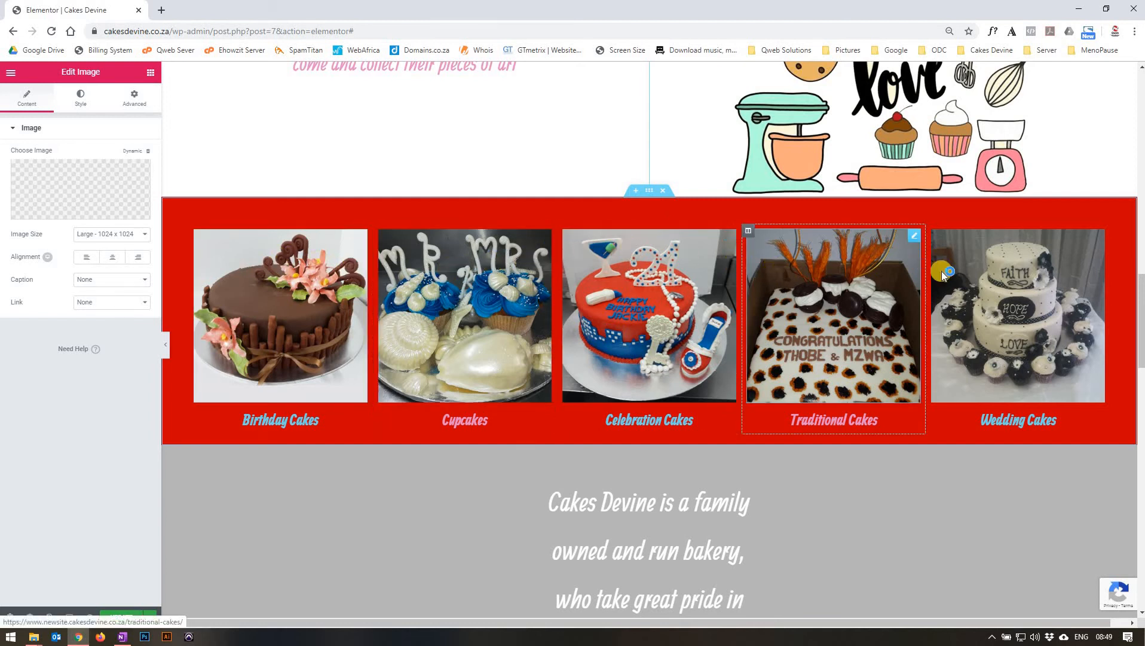
left_click(294, 295)
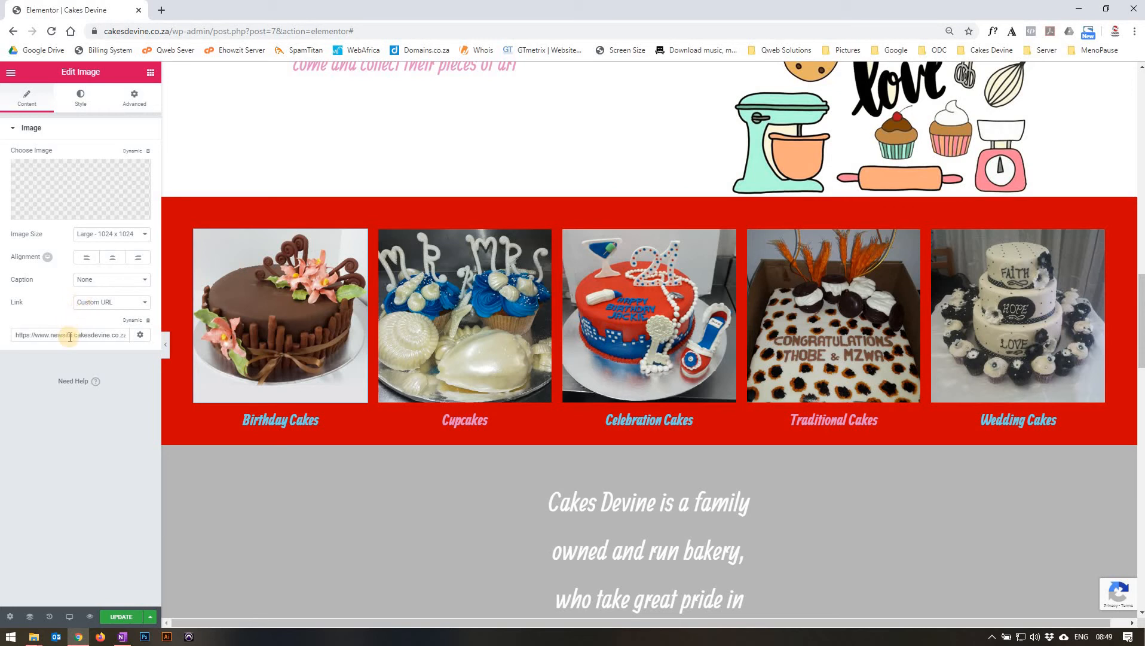
left_click_drag(60, 338, 141, 337)
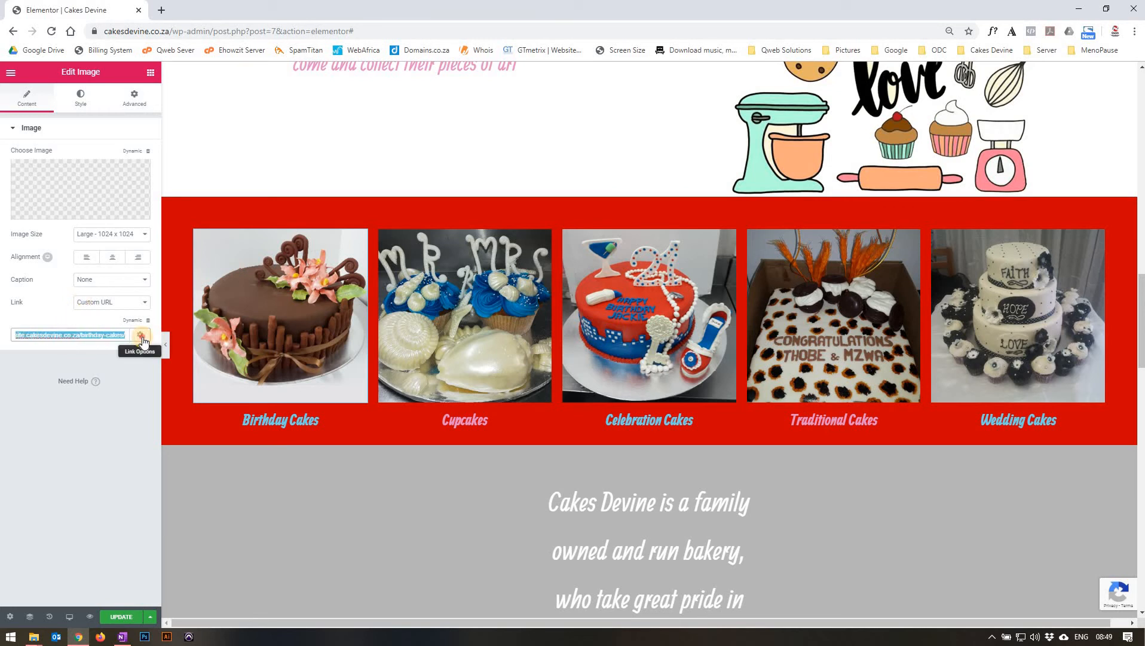
left_click(78, 334)
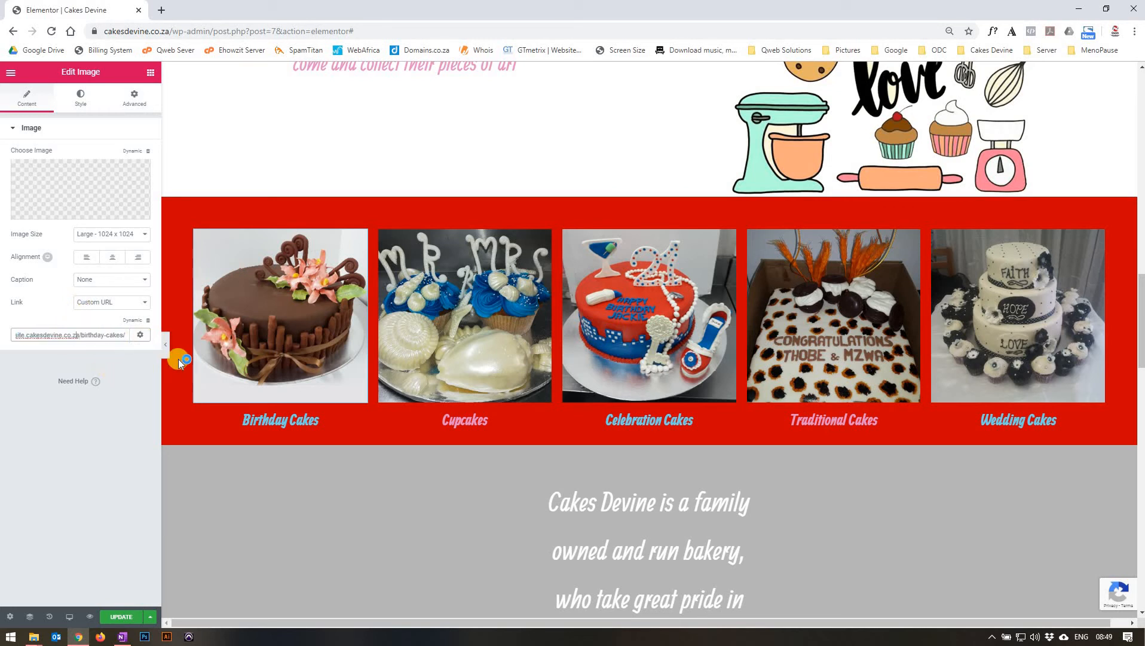
Open the layout settings of the section holding the Cakes and Slices and Deserts flip boxes.
scroll(680, 271, "down", 1)
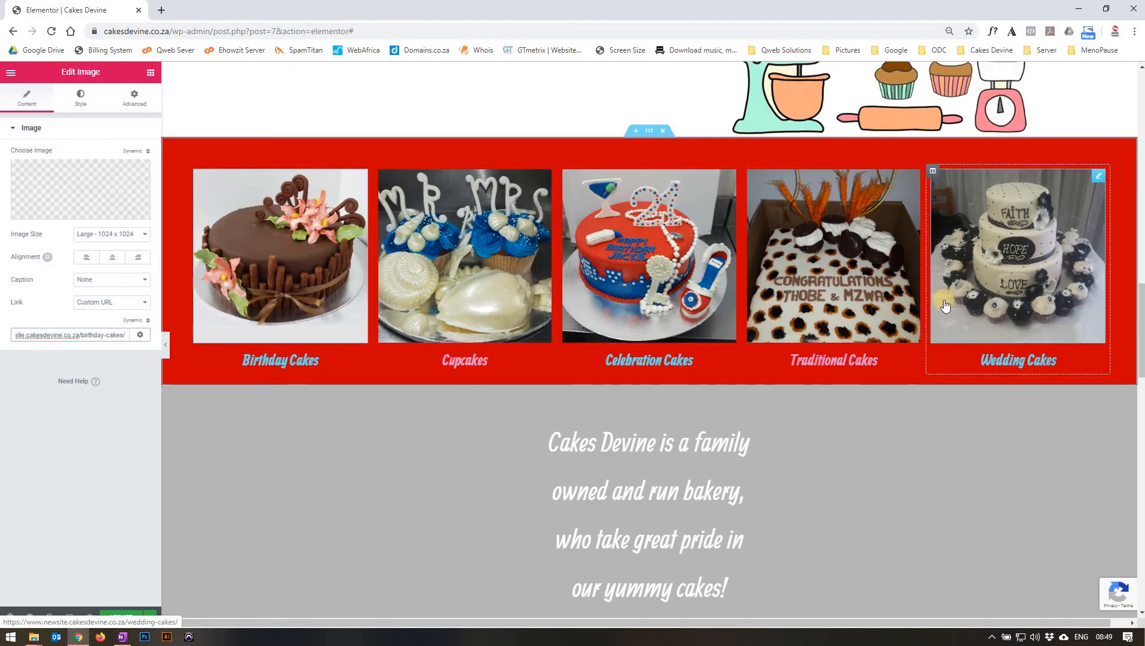
scroll(945, 305, "down", 1)
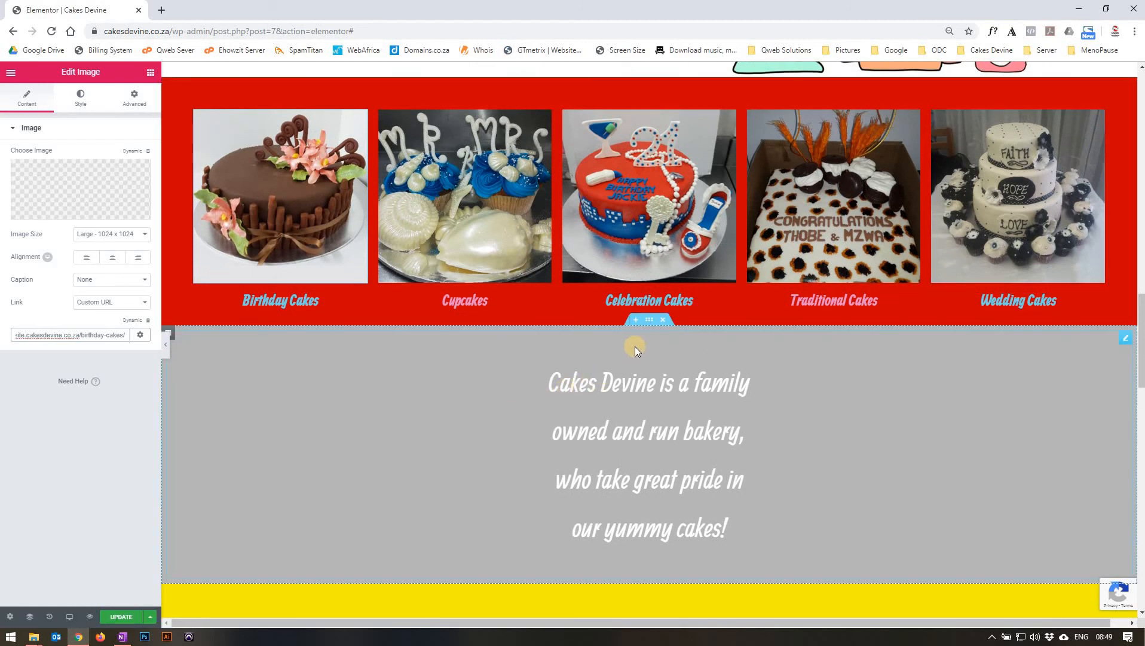
scroll(641, 335, "down", 10)
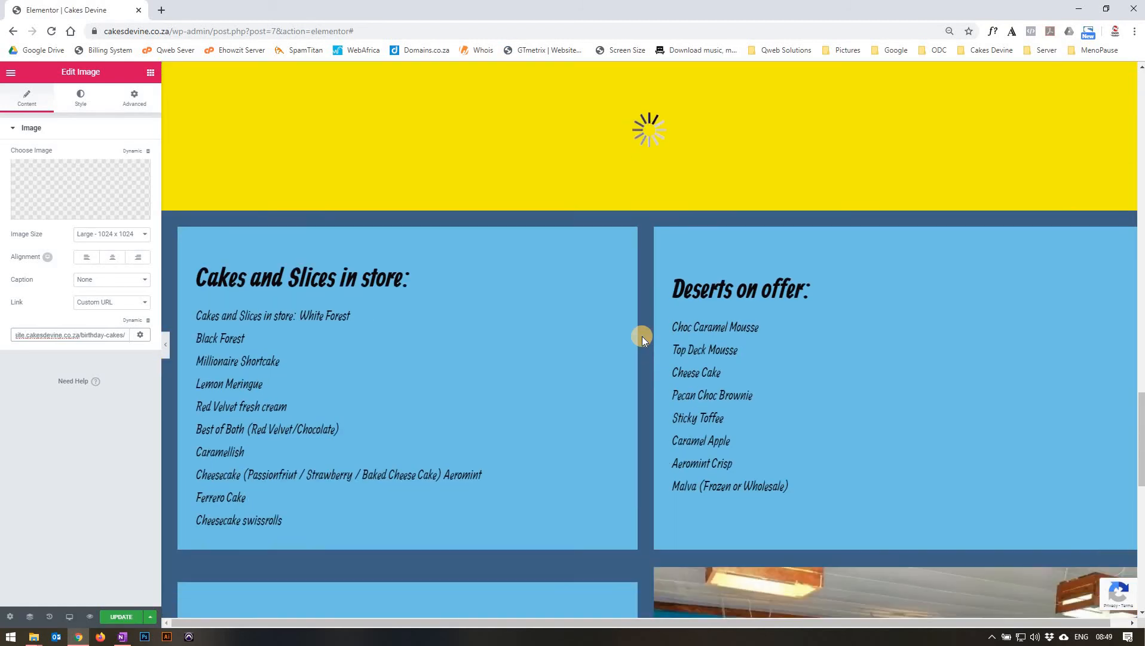
scroll(641, 336, "down", 2)
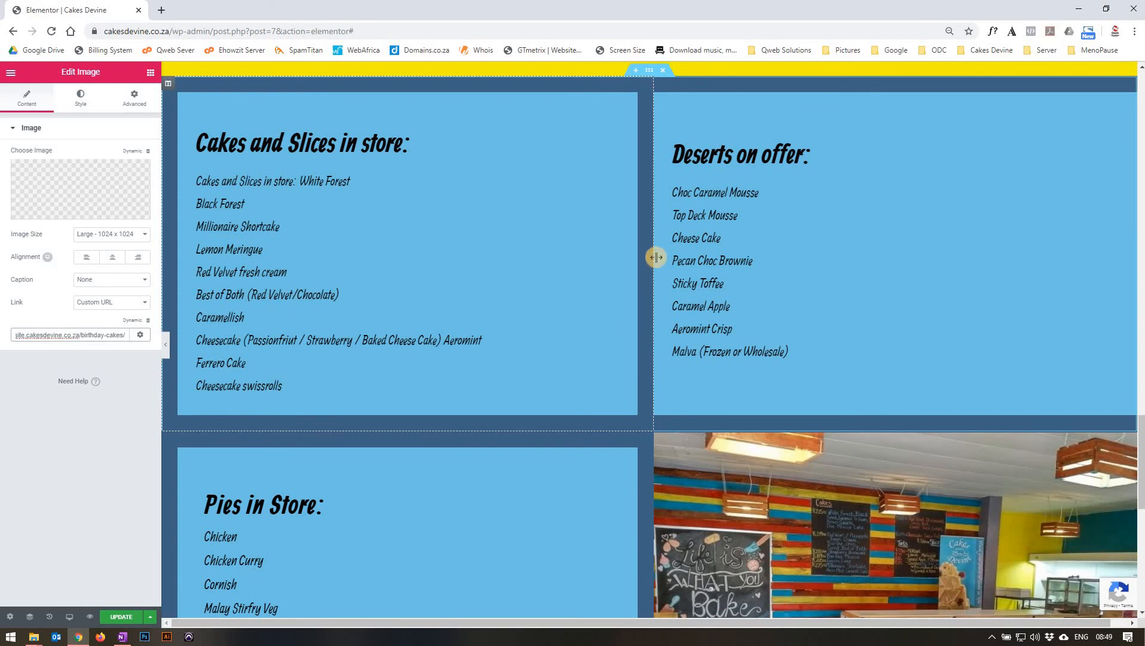
left_click(650, 83)
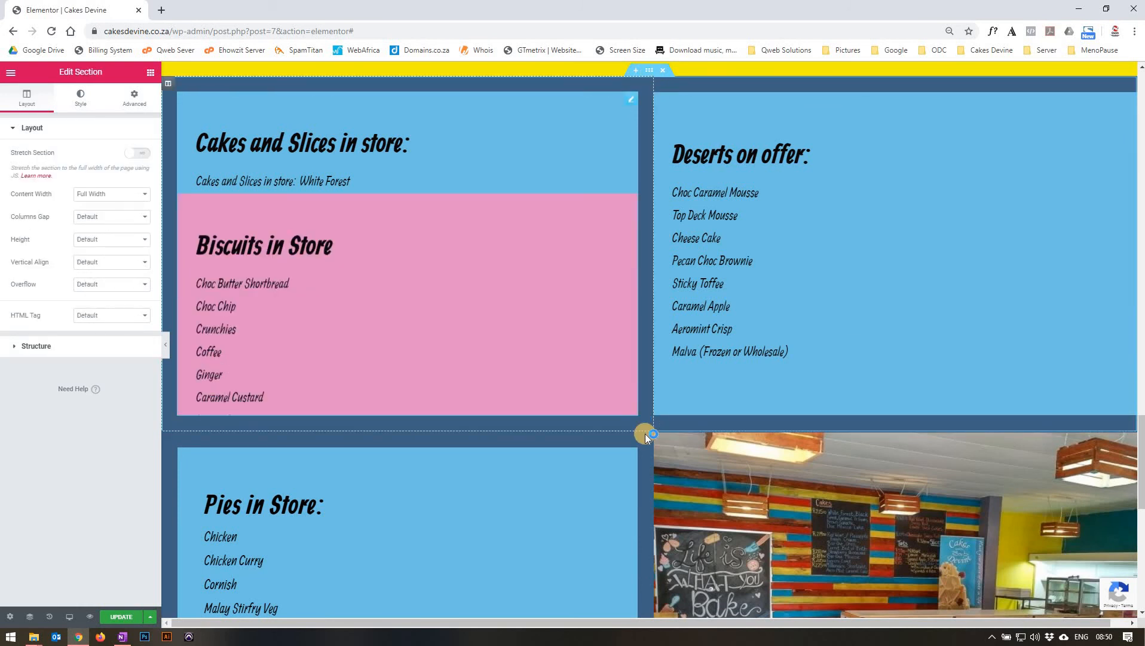
Preview the flip boxes and examine the front and back content of the "Cakes and Slices in store" box.
scroll(649, 428, "down", 2)
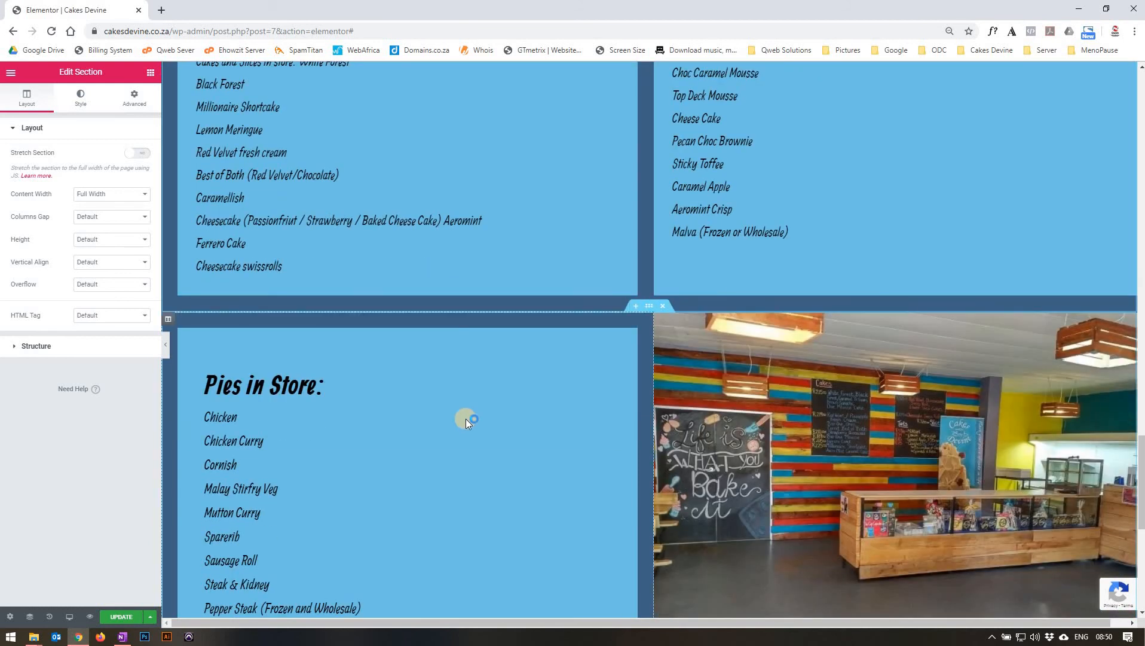
mouse_move(793, 195)
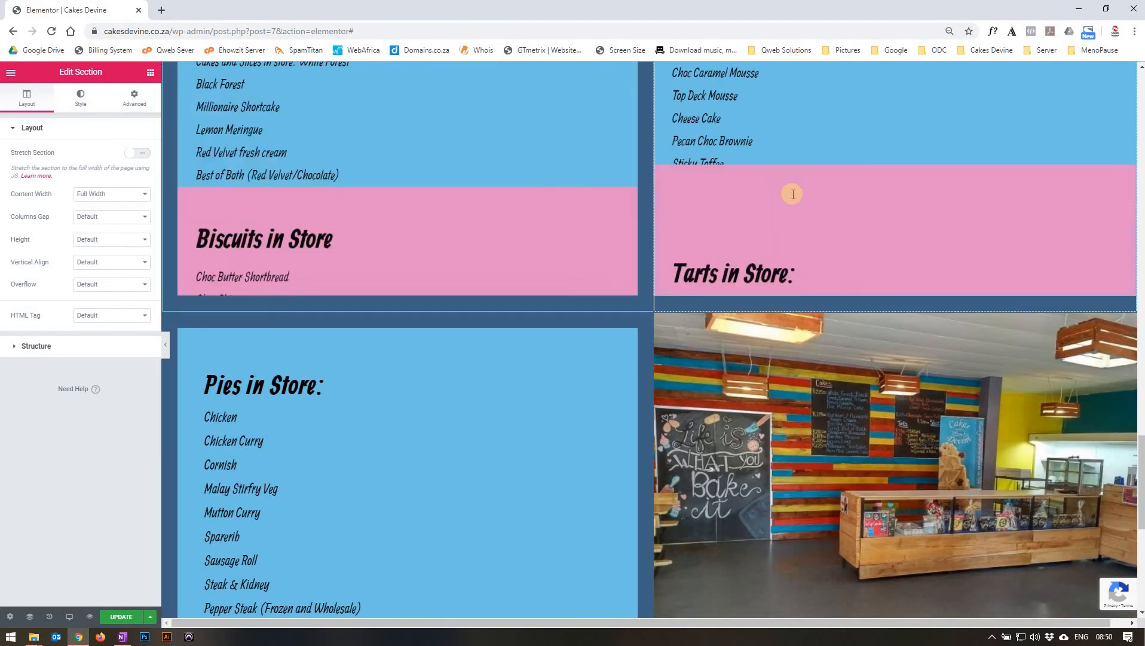
scroll(793, 195, "up", 1)
scroll(656, 236, "up", 3)
mouse_move(541, 250)
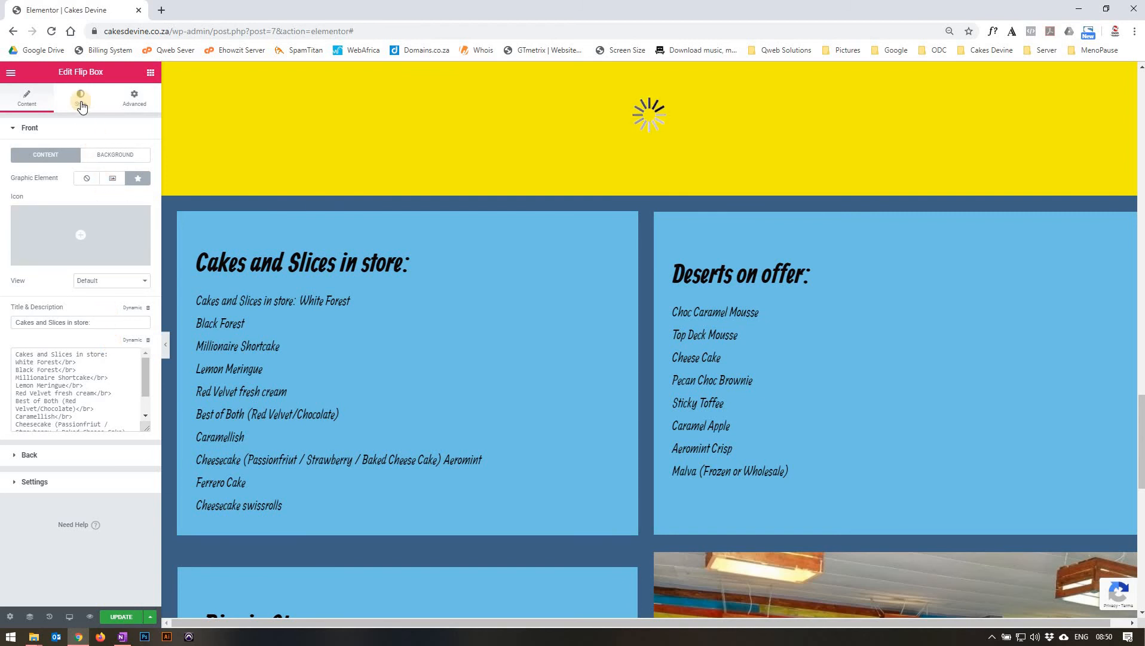
left_click(27, 455)
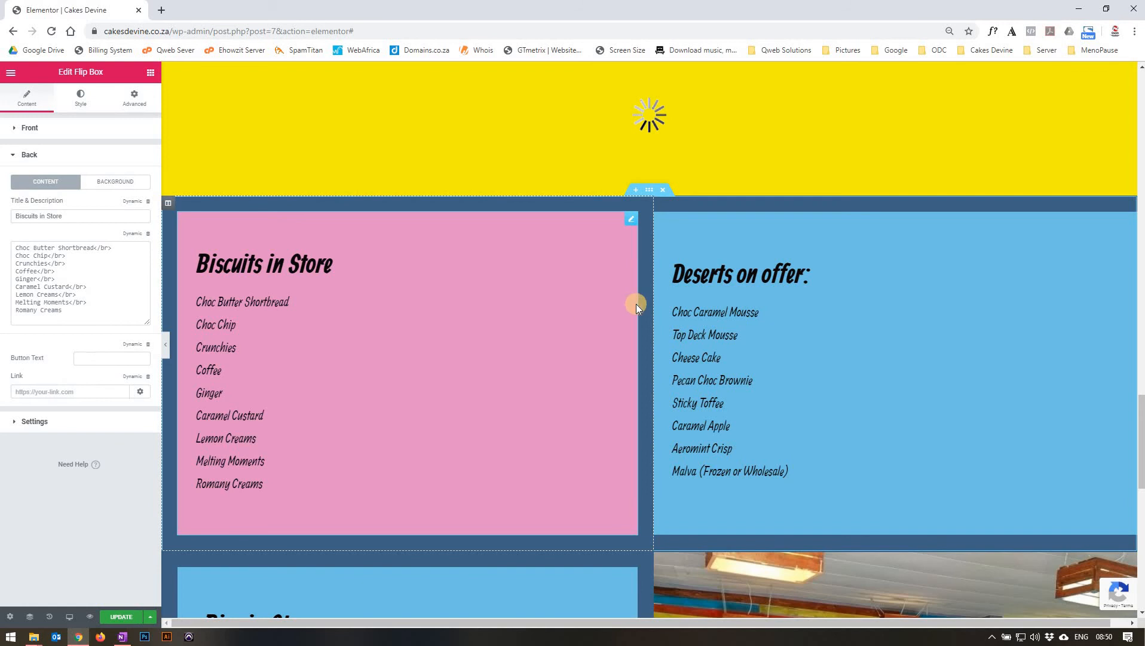
Examine the front content and front background settings of the "Deserts on offer" flip box.
mouse_move(712, 287)
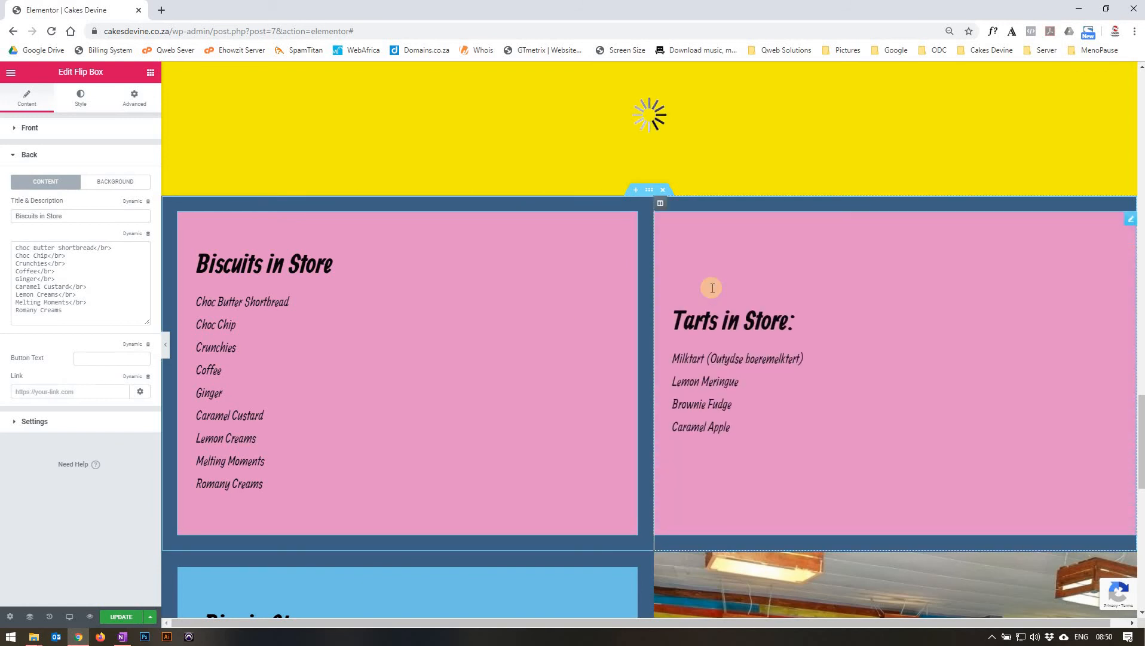
left_click(712, 288)
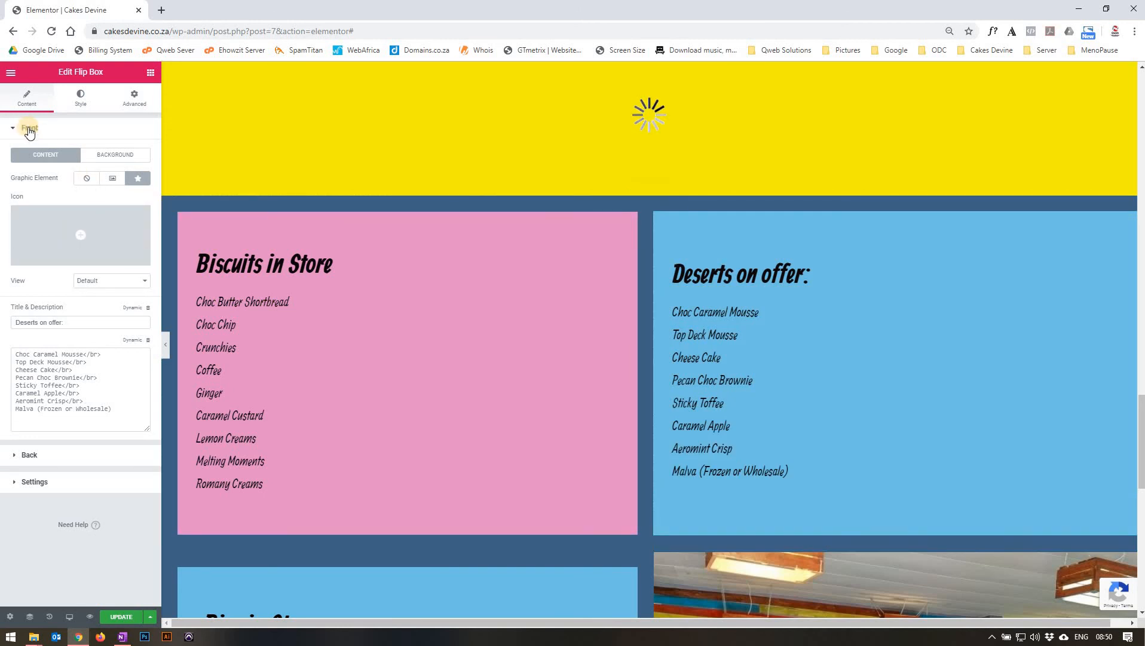
left_click(38, 459)
left_click(104, 156)
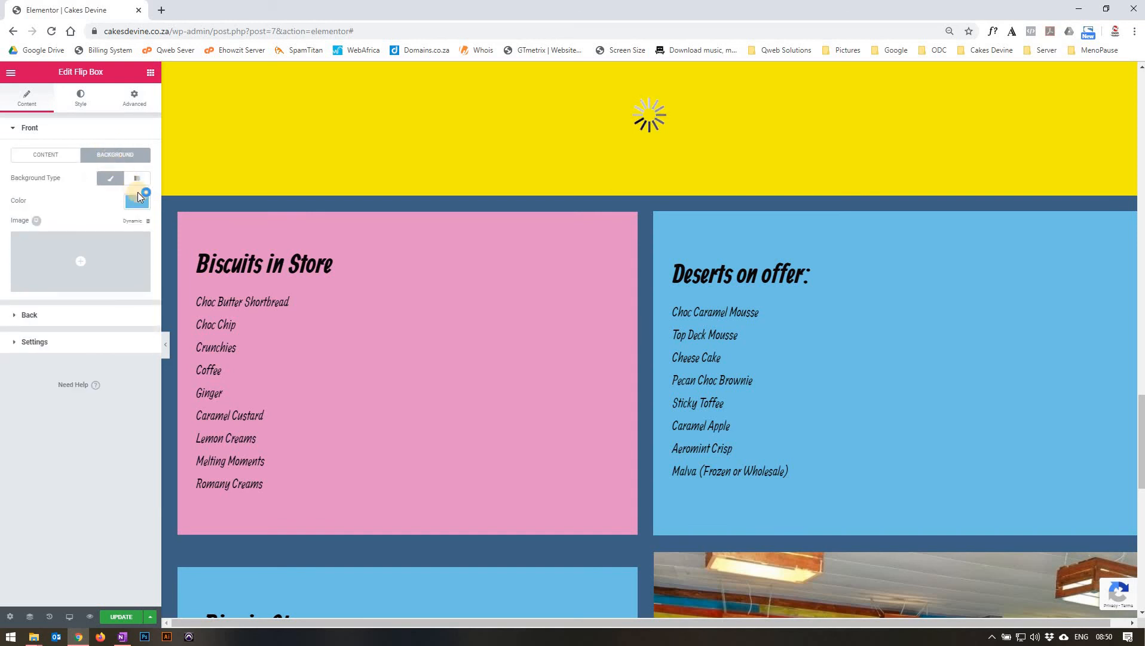
Examine the content and style settings of the shop interior image beside the Pies in Store box.
left_click(494, 256)
scroll(494, 255, "down", 3)
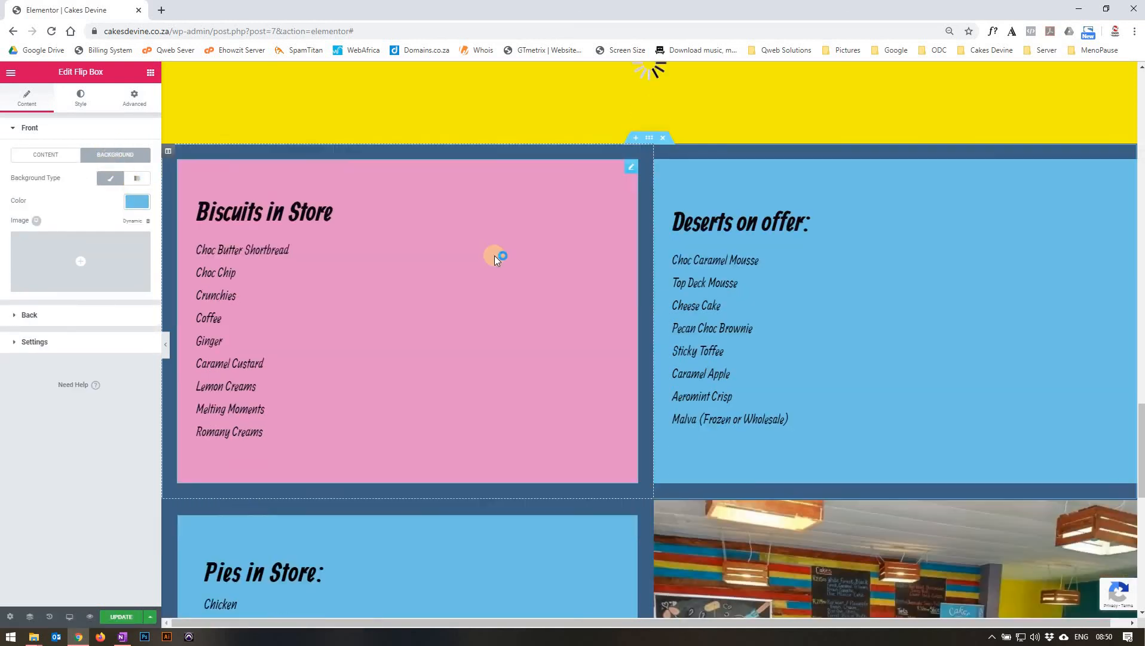
scroll(494, 255, "down", 3)
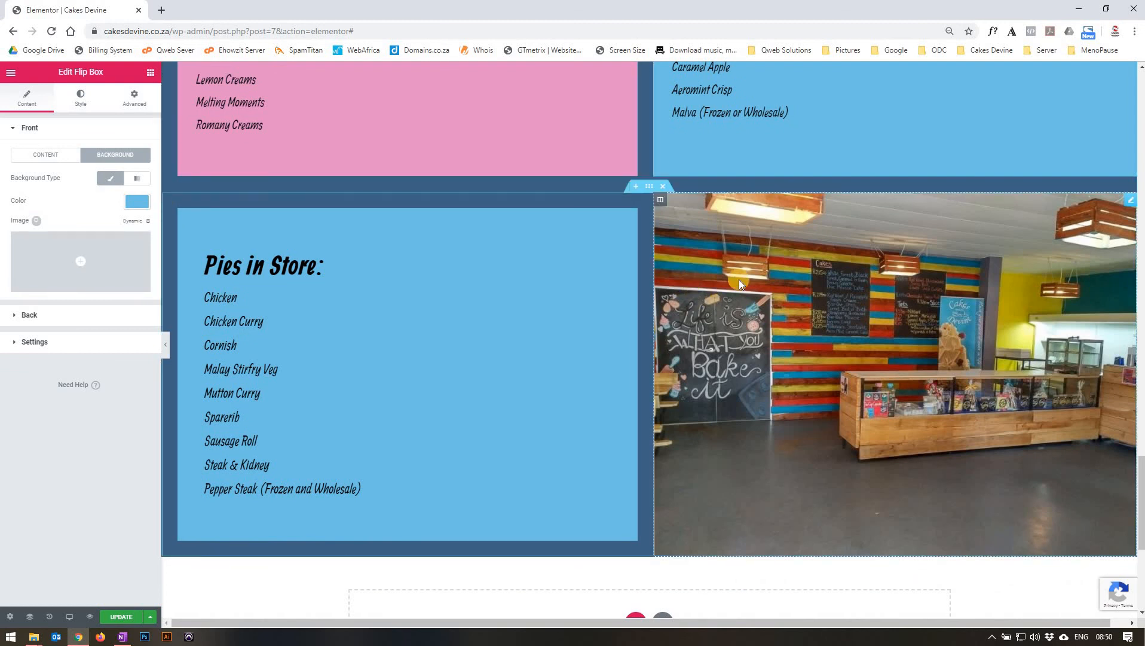
left_click(477, 242)
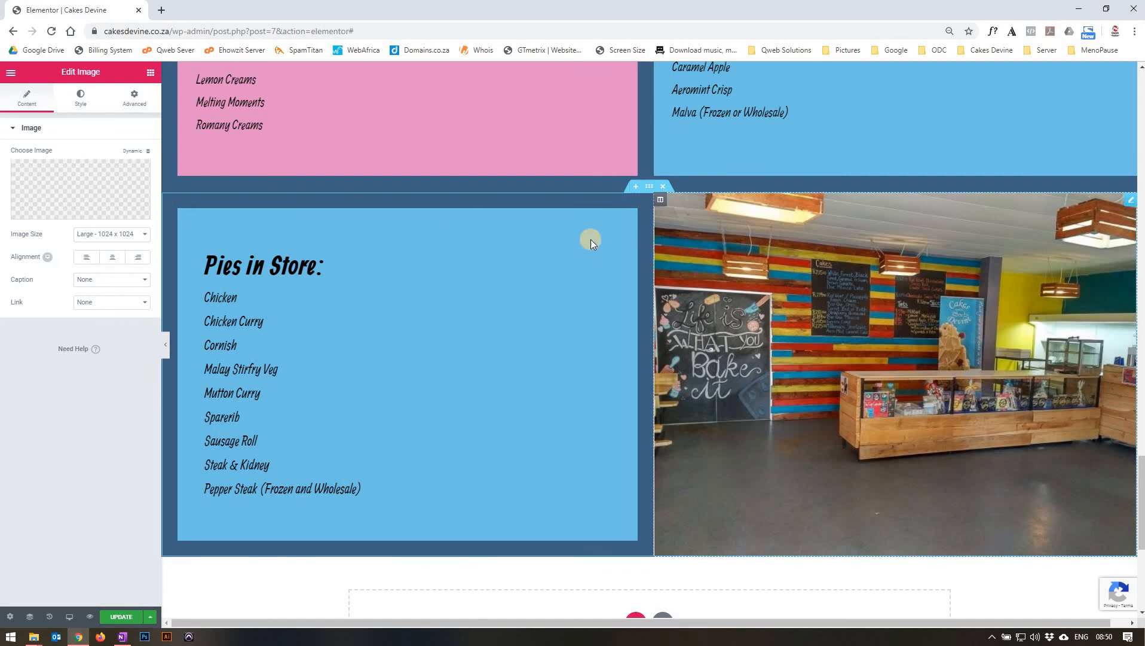
mouse_move(111, 172)
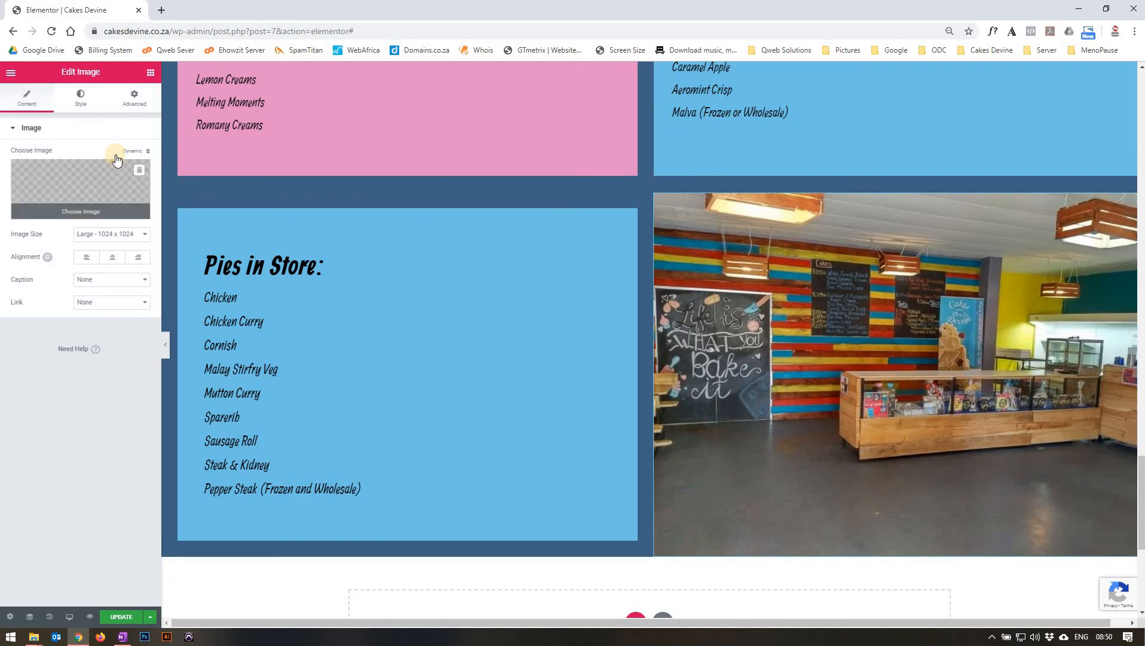
left_click(80, 97)
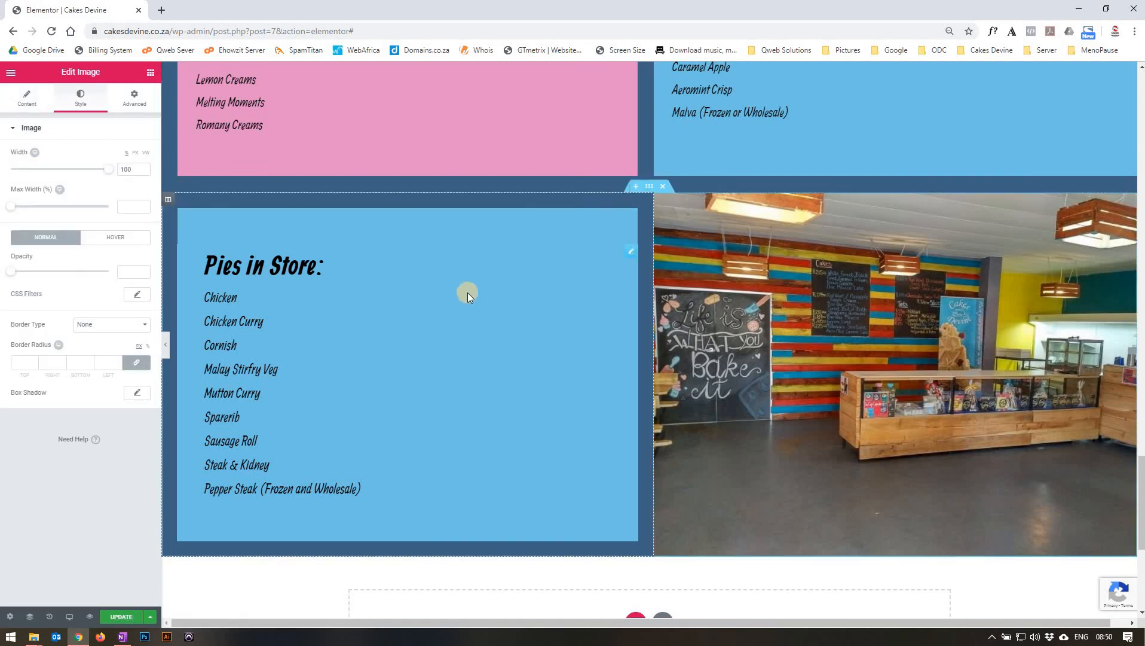
Add a trial one-column section at the end of the page, and delete it after viewing its style settings.
scroll(467, 293, "down", 5)
scroll(467, 298, "down", 1)
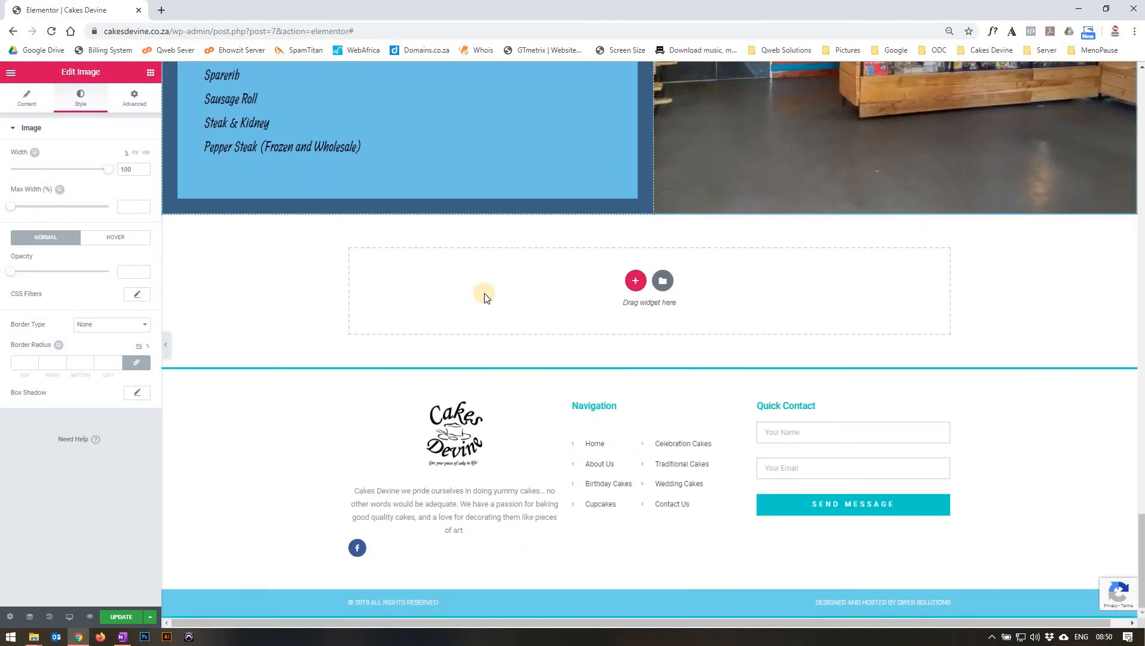
left_click(637, 282)
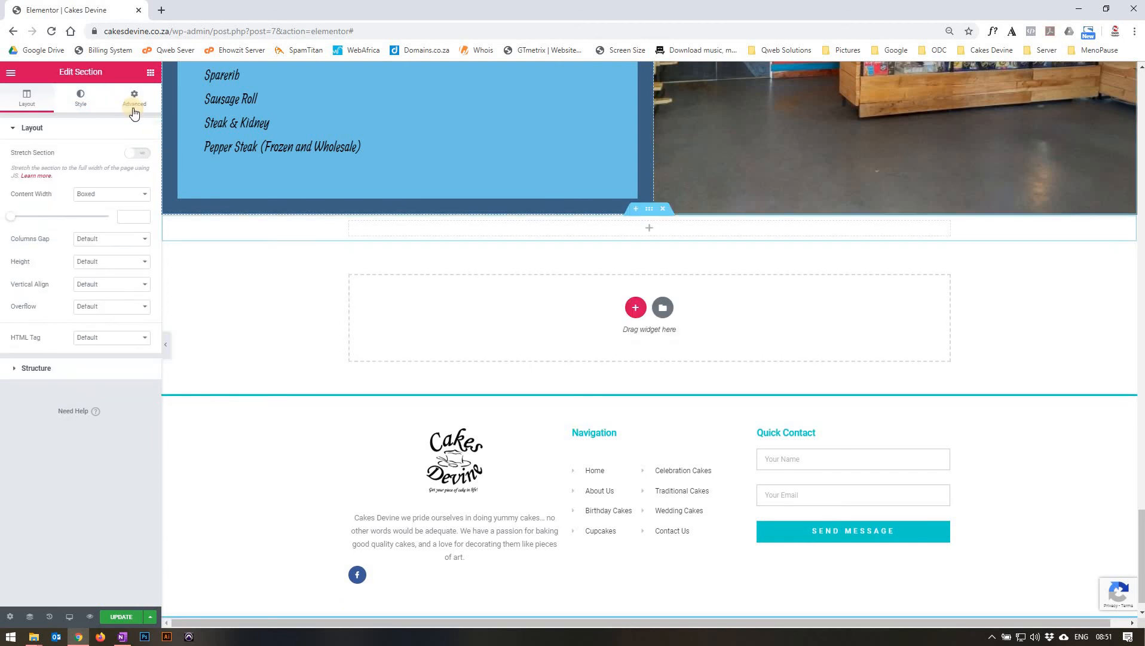
left_click(77, 98)
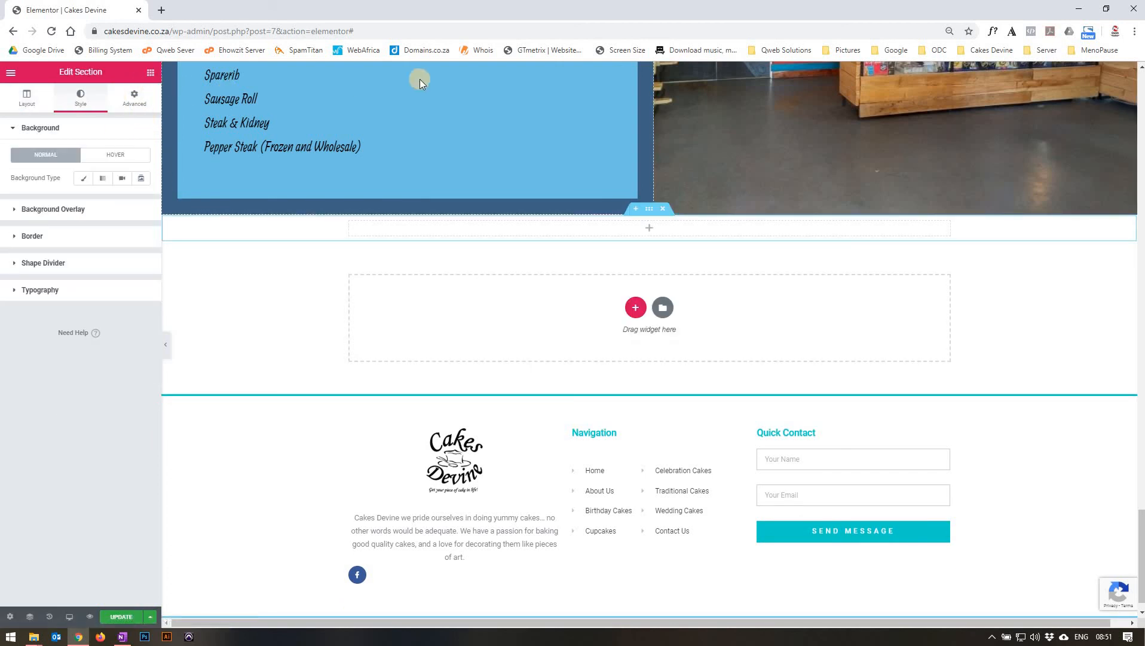
left_click(664, 211)
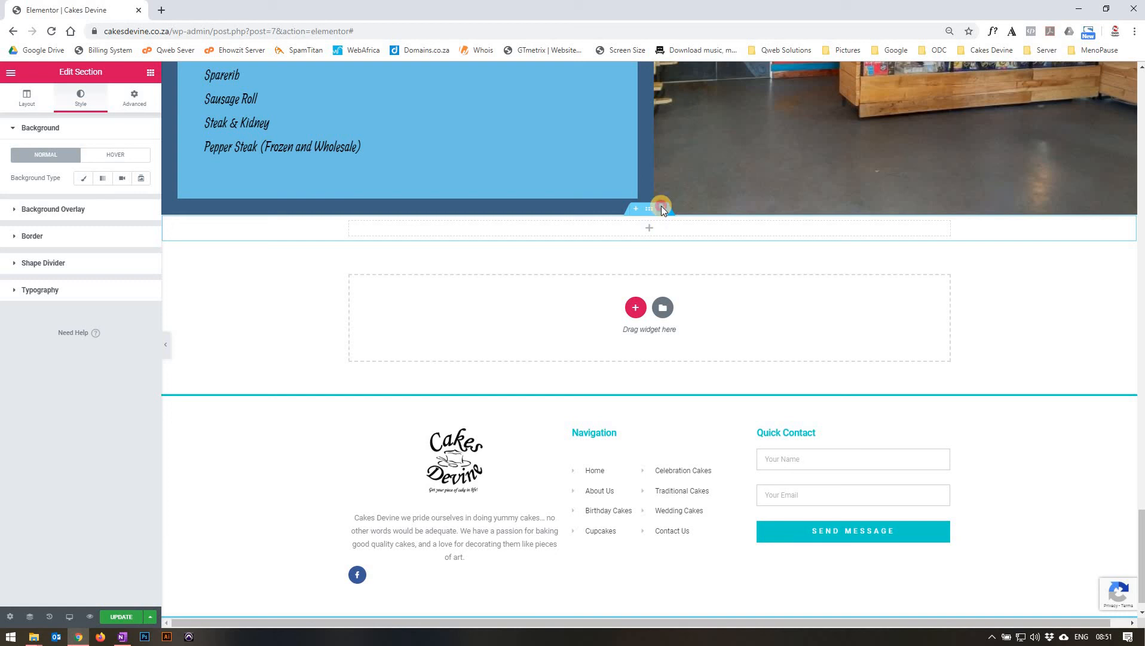
left_click(664, 208)
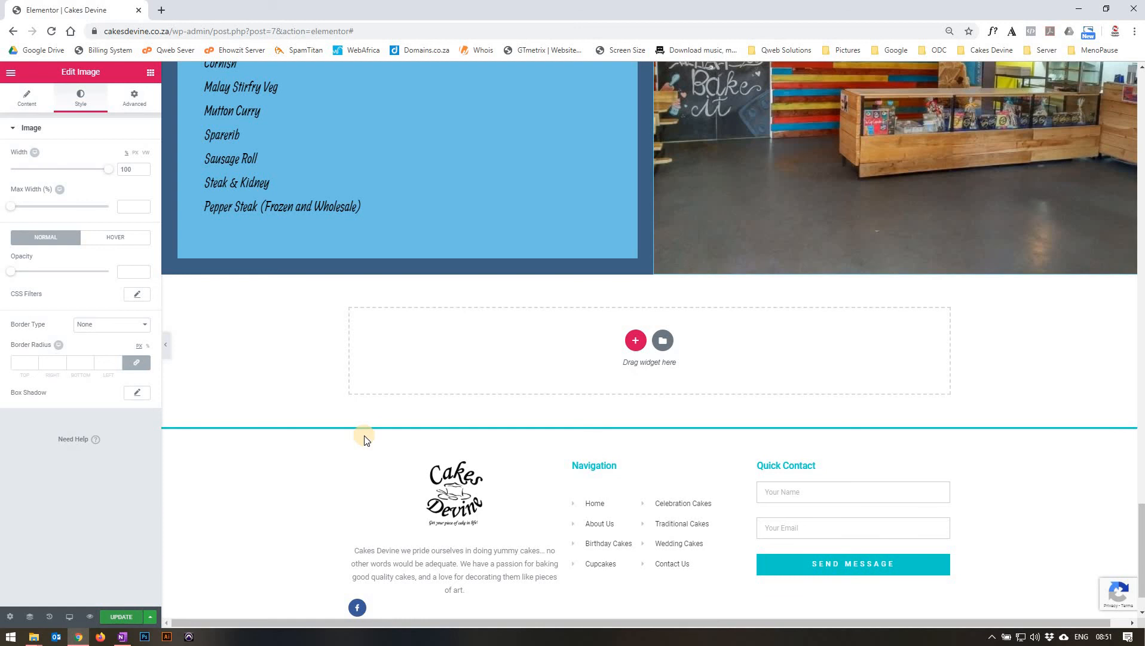
Save the updated page.
key("ctrl+s")
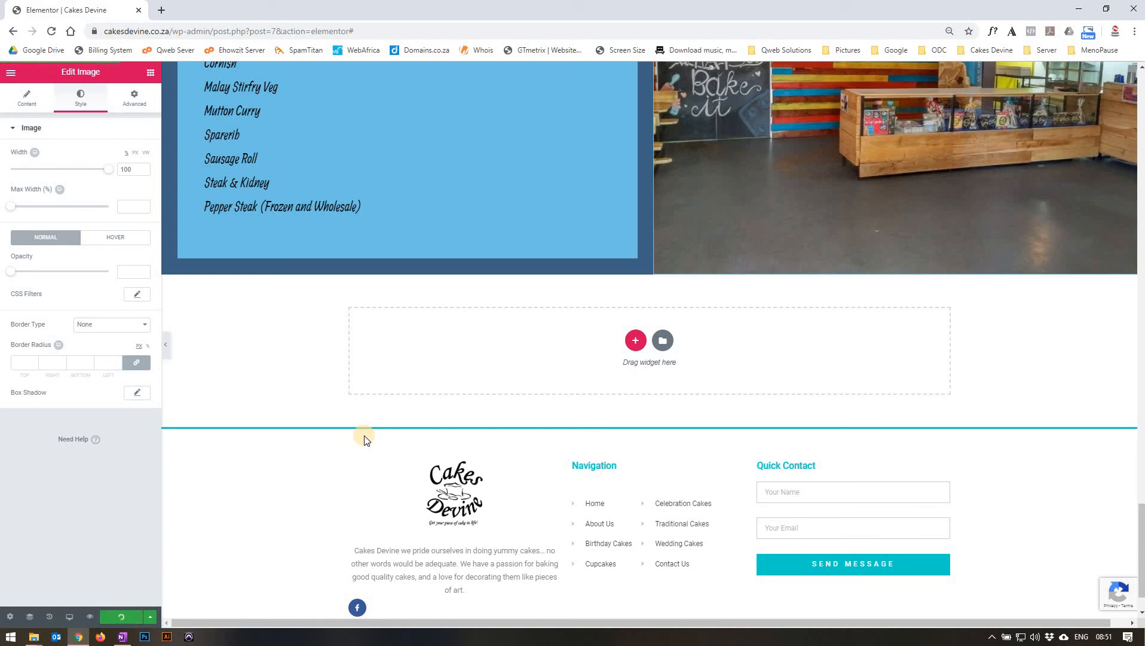